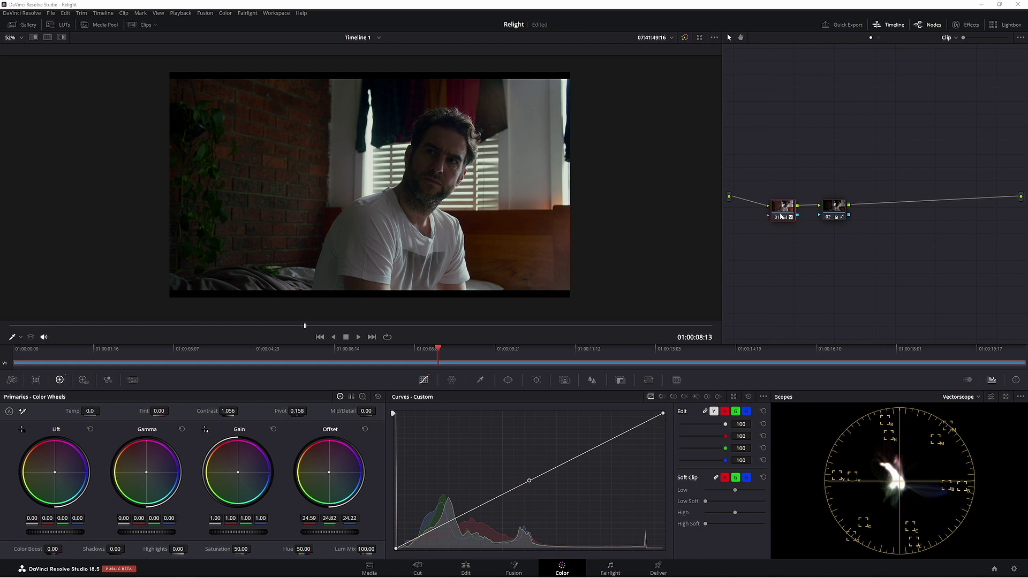
Add a serial node 03 after node 02 in the node graph
mouse_move(835, 207)
left_mouse_down()
mouse_move(783, 220)
mouse_move(776, 209)
mouse_move(824, 205)
left_mouse_up()
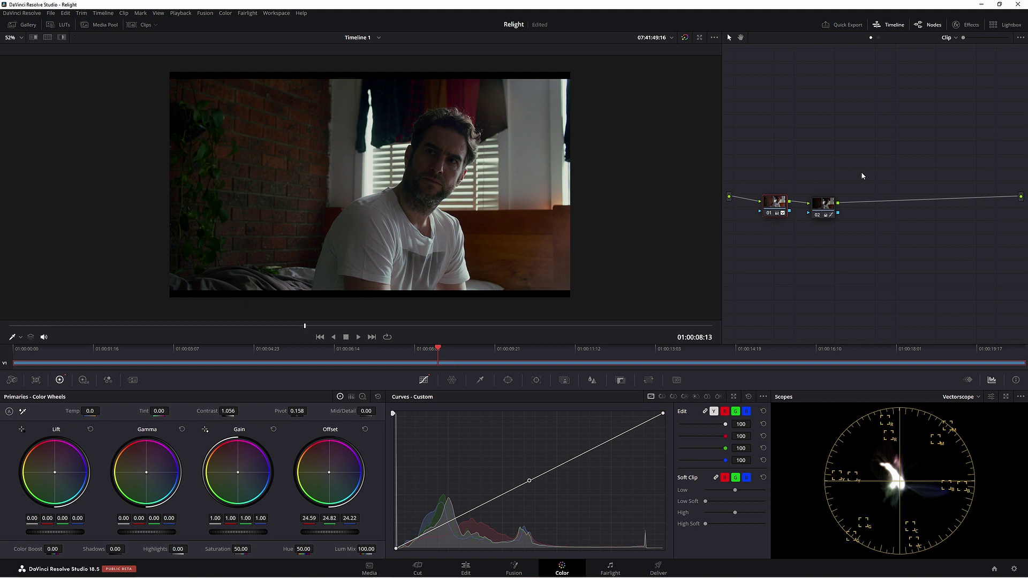
left_click_drag(827, 212, 824, 215)
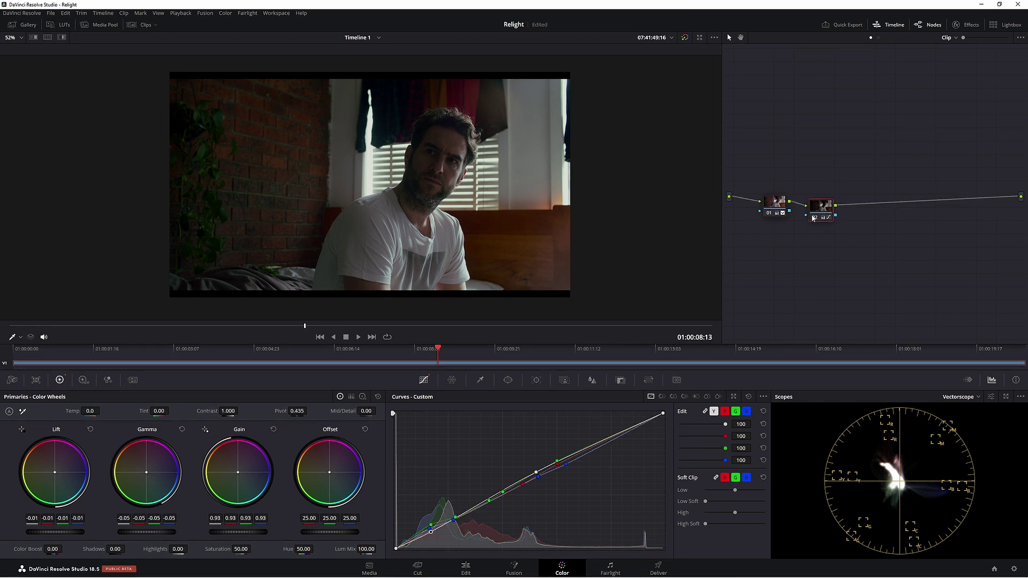
key("alt+s")
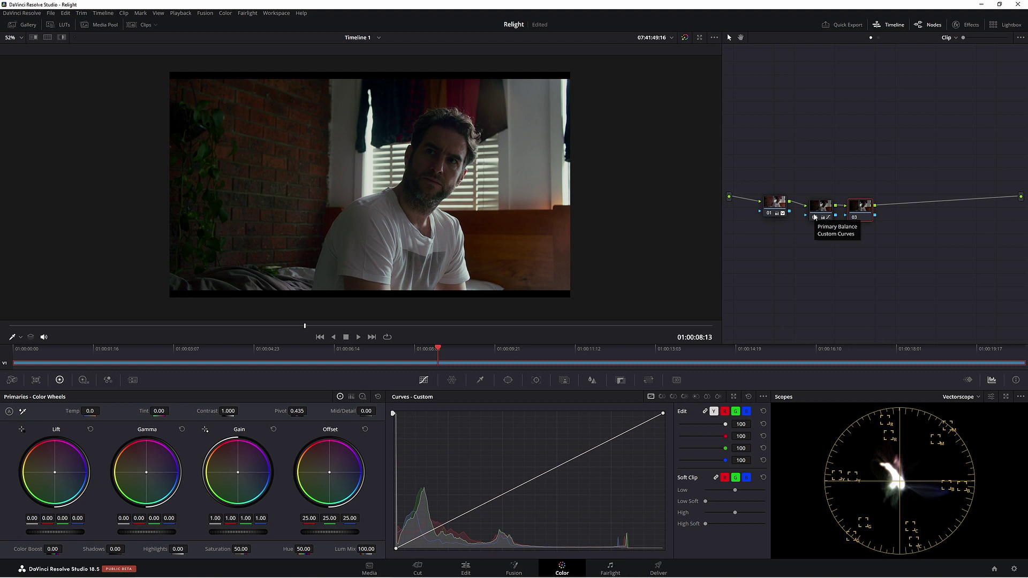
mouse_move(862, 206)
left_mouse_down()
mouse_move(864, 215)
mouse_move(862, 198)
left_mouse_up()
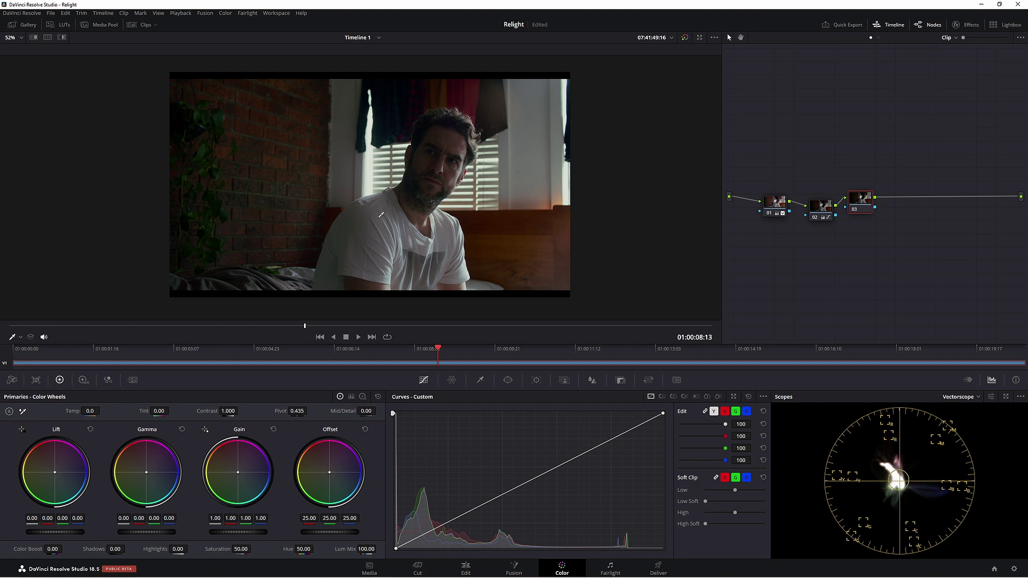
Apply the Relight effect from the Effects library to node 03
left_click(958, 25)
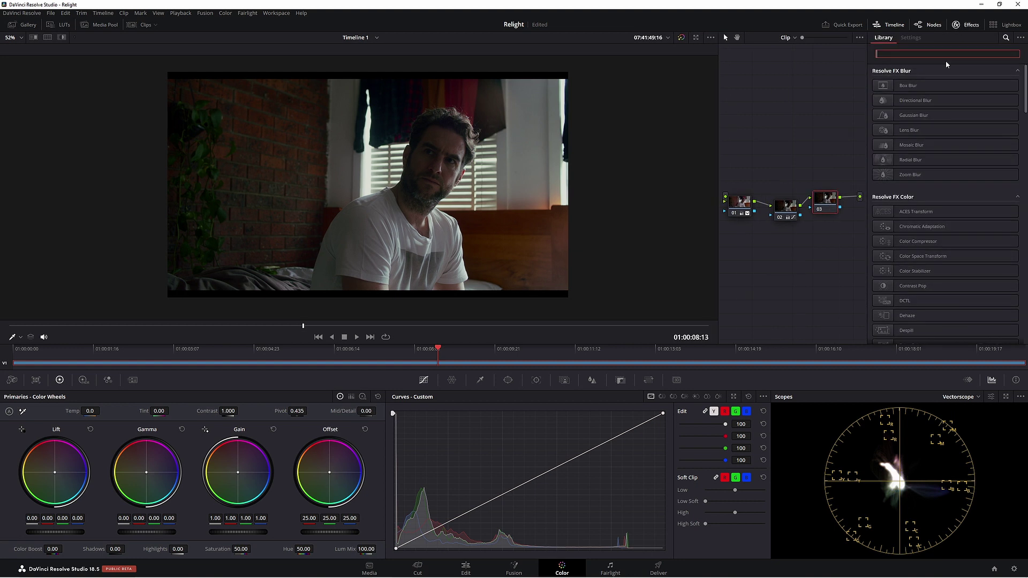
type("re")
left_click_drag(912, 241, 832, 206)
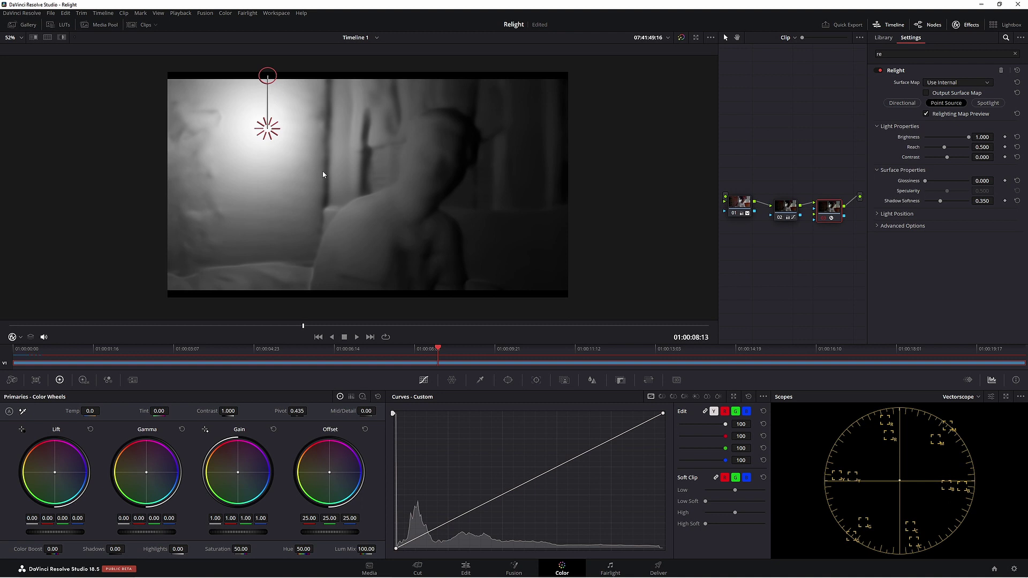
Enable Output Surface Map on node 03's Relight to show the normal map
left_click(942, 95)
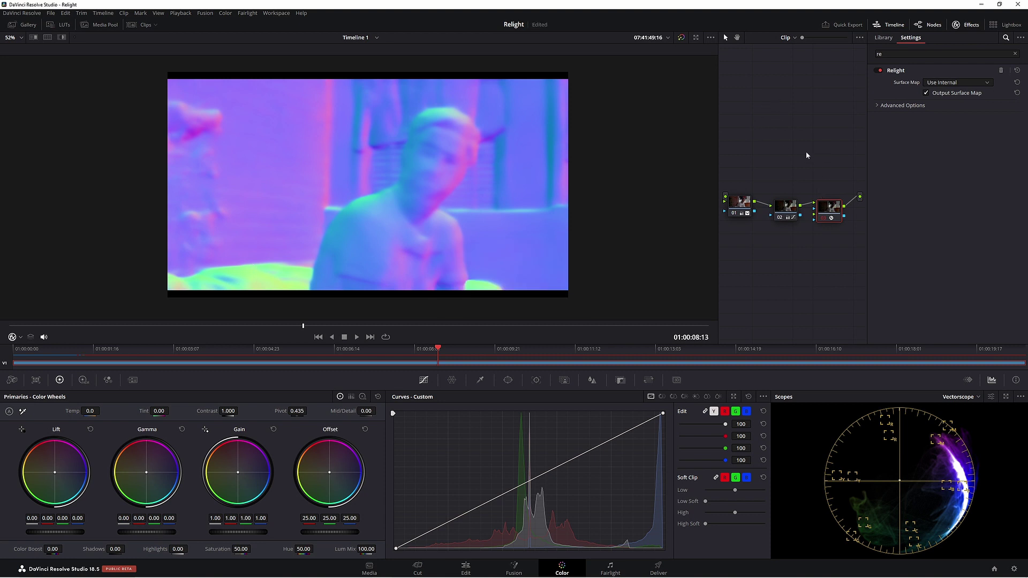
Add serial node 04 with Relight, taking its surface map from Input 2
left_click_drag(805, 151, 770, 128)
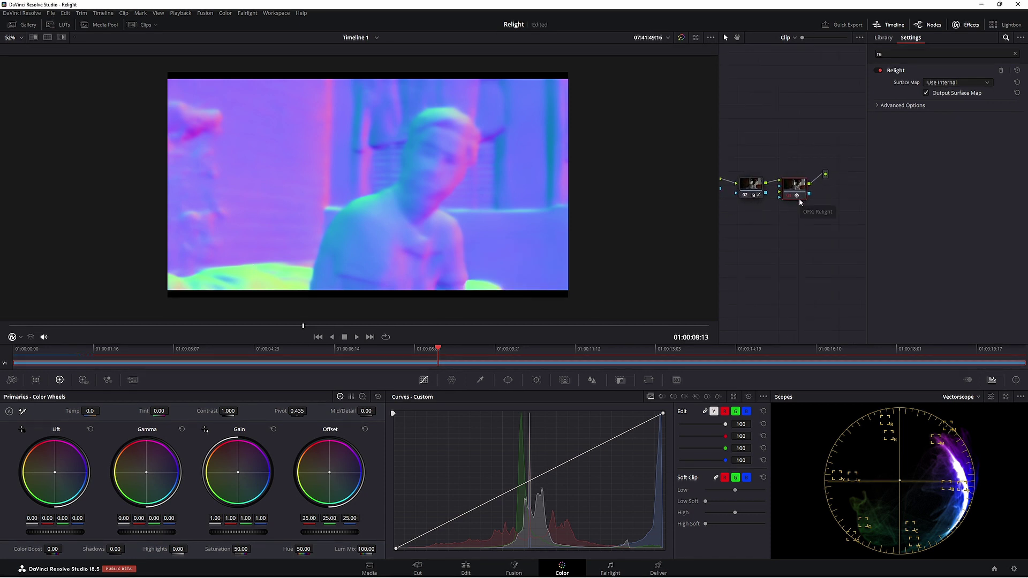
key("alt+s")
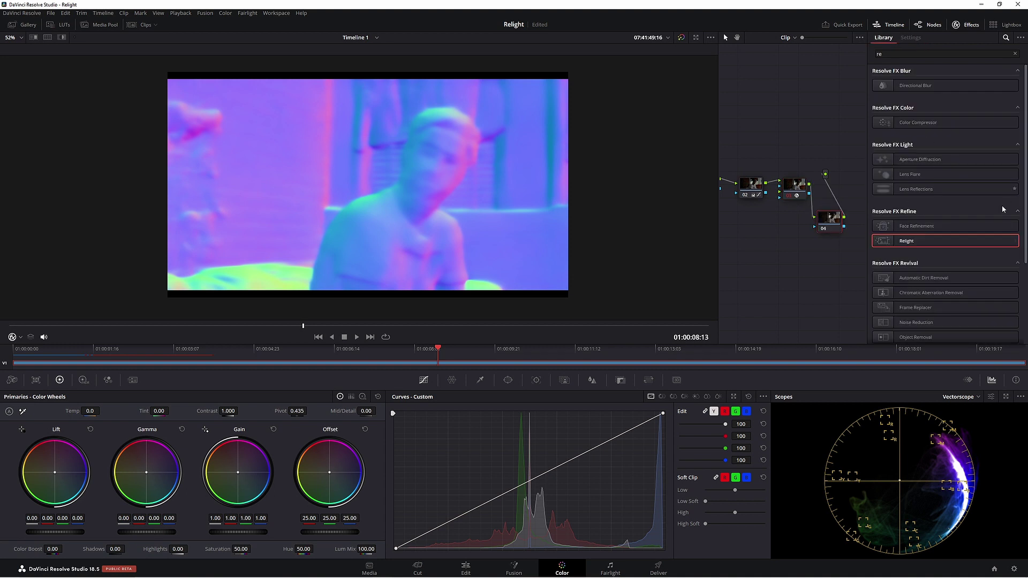
left_click_drag(945, 242, 829, 220)
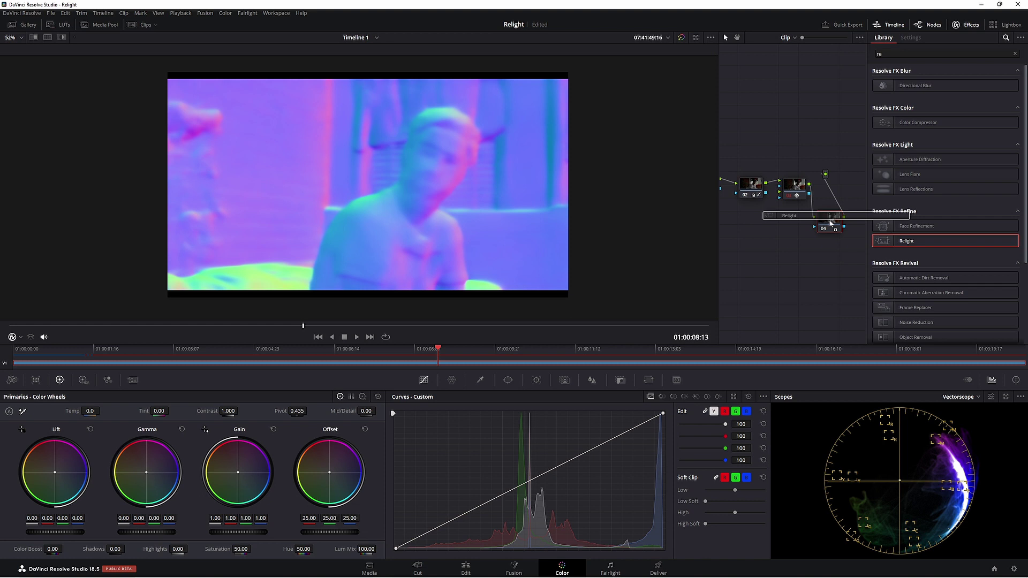
left_click_drag(829, 220, 830, 223)
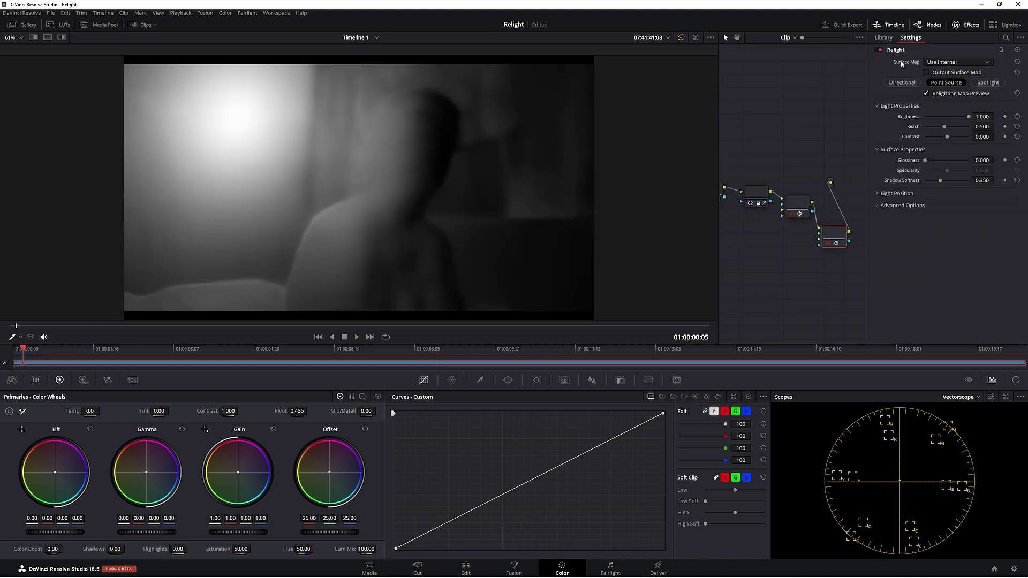
left_click(934, 63)
left_click(942, 74)
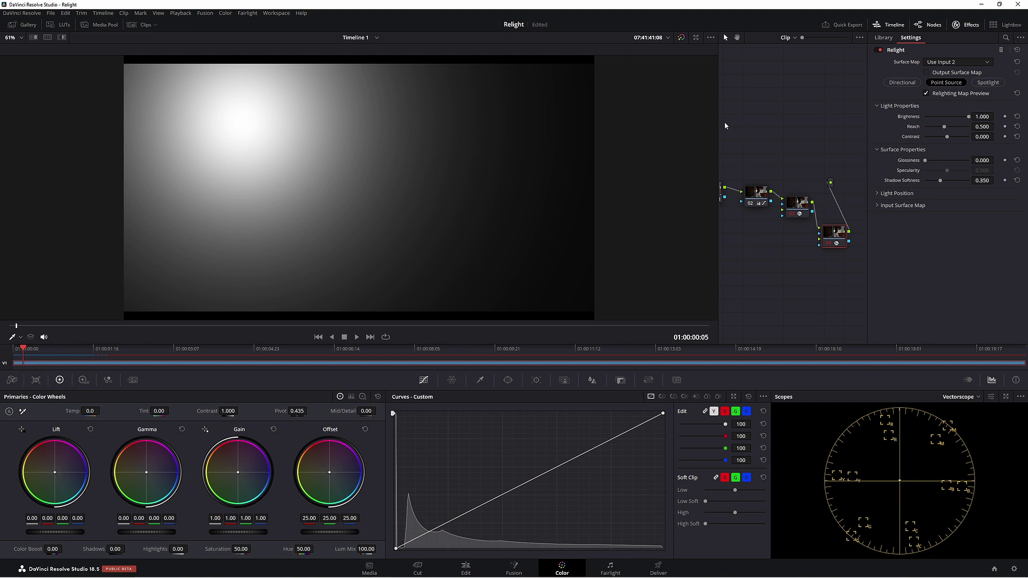
Rewire the graph so node 02's image and node 03's surface map both feed node 04
left_click_drag(800, 213, 784, 273)
left_click_drag(839, 237, 918, 203)
left_click(969, 27)
left_click_drag(844, 277, 856, 276)
key("Delete")
left_click_drag(869, 276, 905, 225)
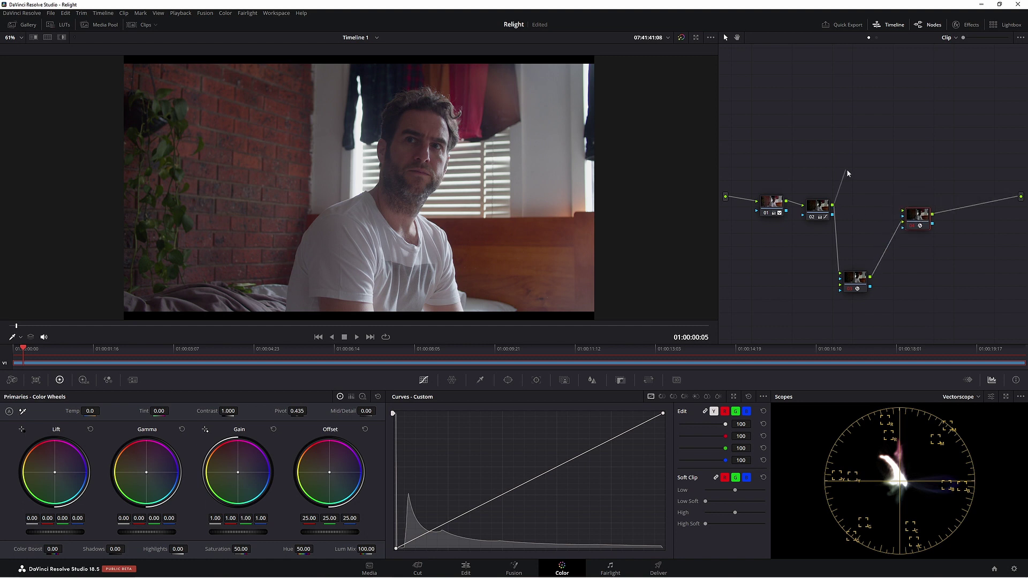
left_click_drag(847, 170, 903, 211)
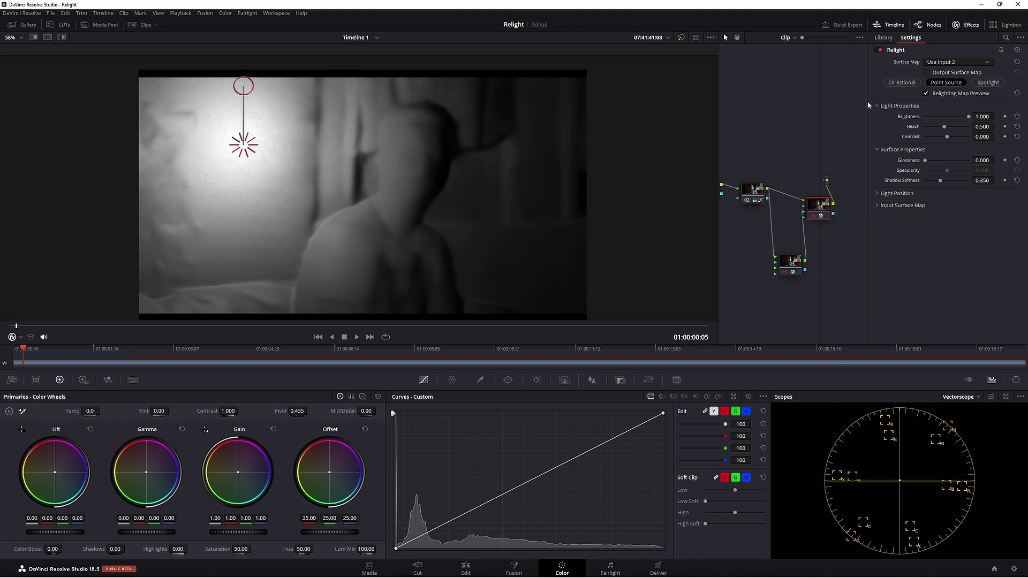
Switch the light to Spotlight and aim it horizontally toward the frame's right side
left_click(988, 84)
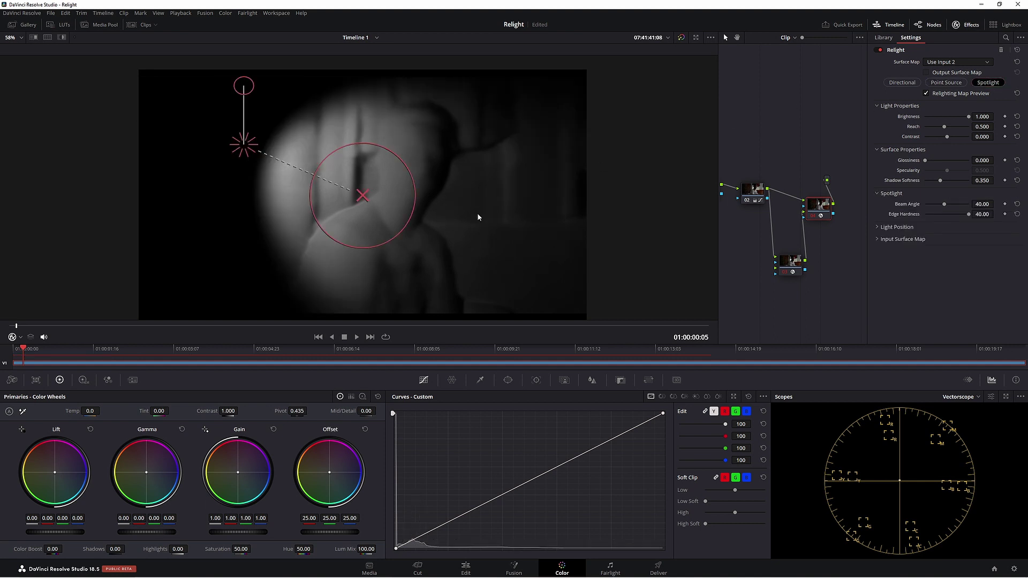
left_click_drag(292, 167, 293, 179)
left_click_drag(231, 173, 220, 197)
left_click_drag(386, 188, 516, 185)
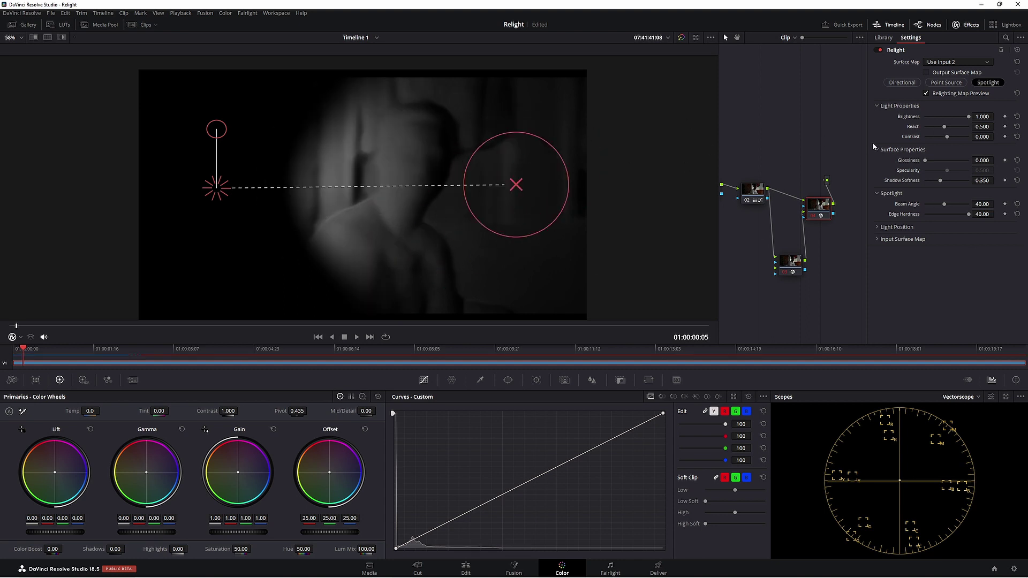
Set spotlight Brightness to 0.826, Reach to 0.662 and Glossiness to 0.486
left_click_drag(968, 116, 947, 117)
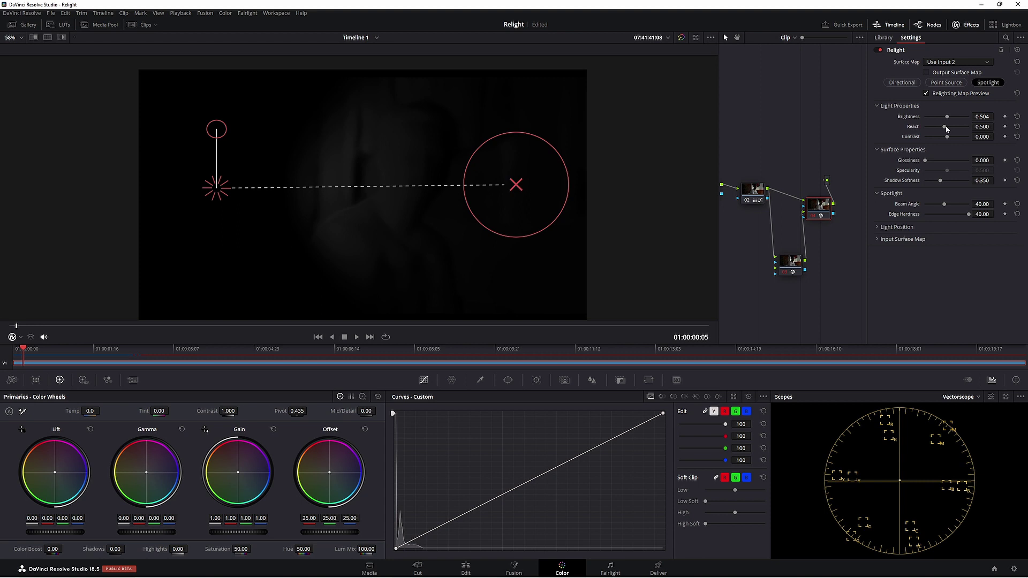
left_click_drag(943, 126, 974, 129)
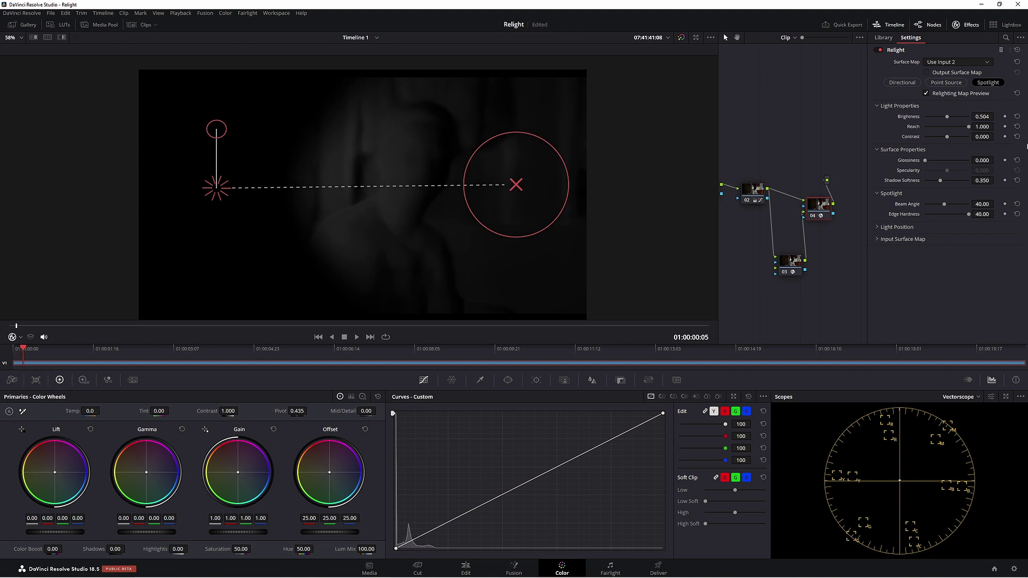
mouse_move(946, 117)
left_mouse_down()
mouse_move(962, 119)
mouse_move(952, 127)
left_mouse_up()
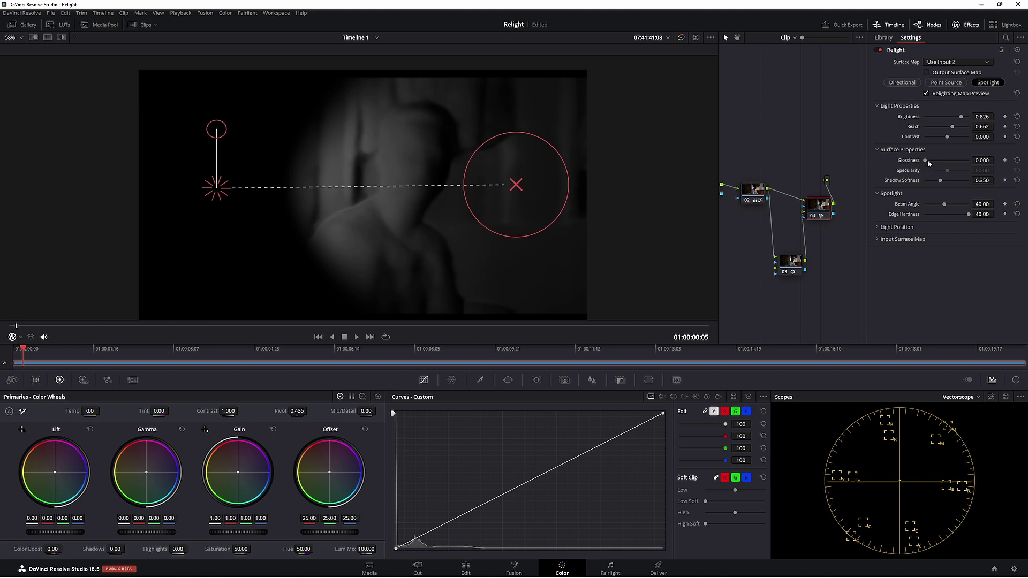
left_click_drag(927, 159, 946, 160)
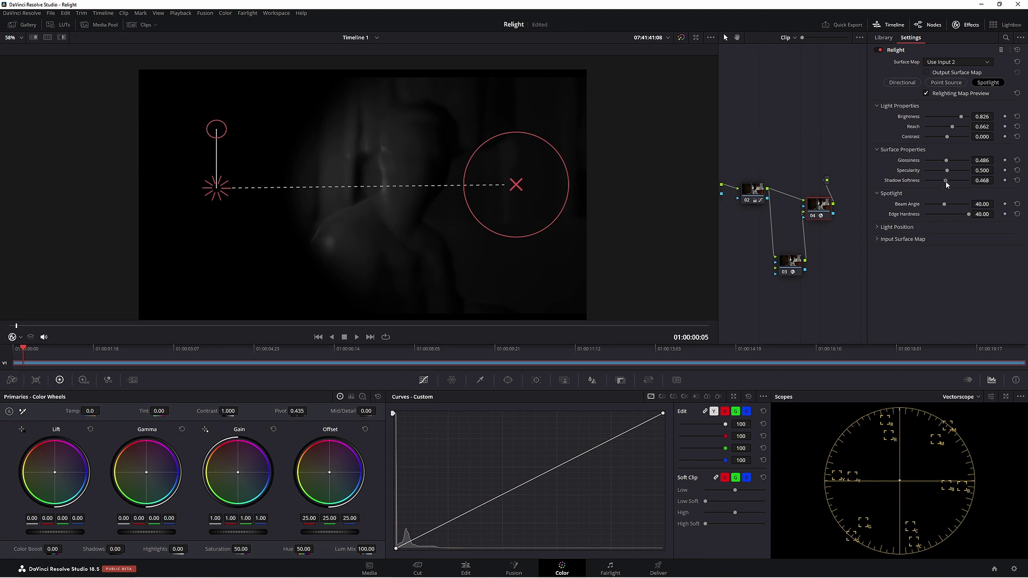
Sweep Beam Angle to 90 and back to 40.00, then drop Edge Hardness to 0.00
left_click_drag(945, 204, 980, 207)
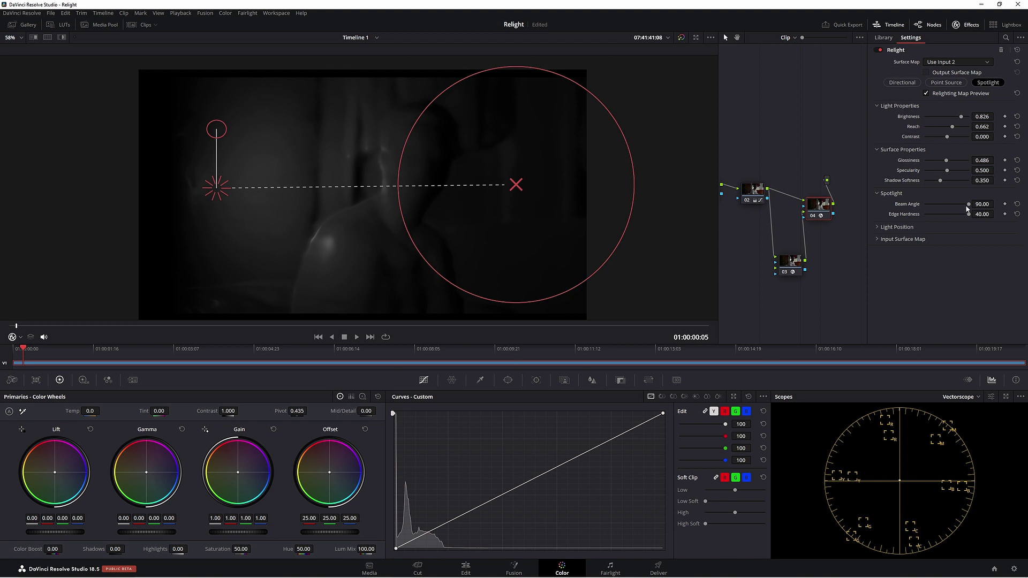
left_click_drag(967, 205, 939, 205)
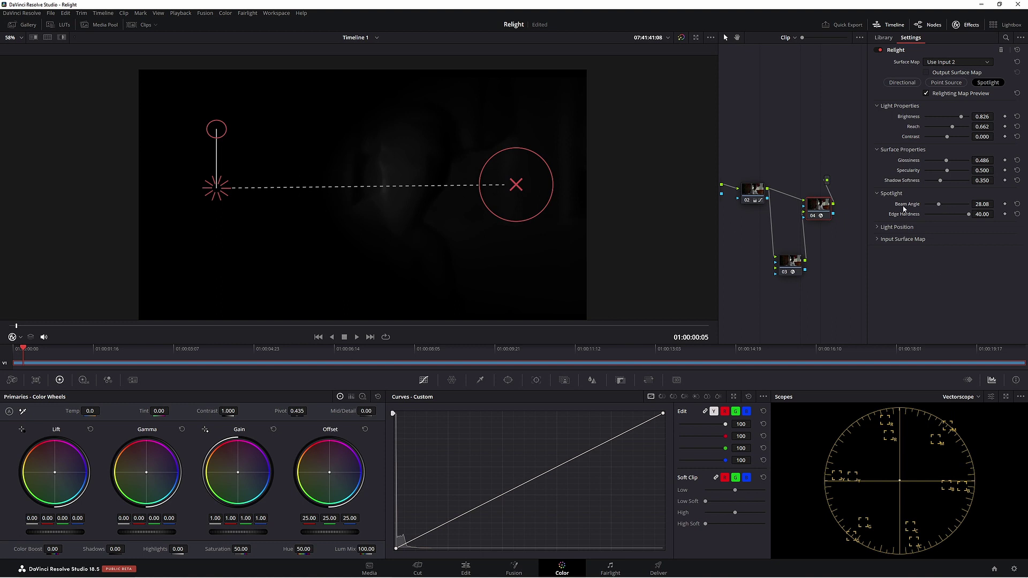
left_click_drag(938, 204, 944, 204)
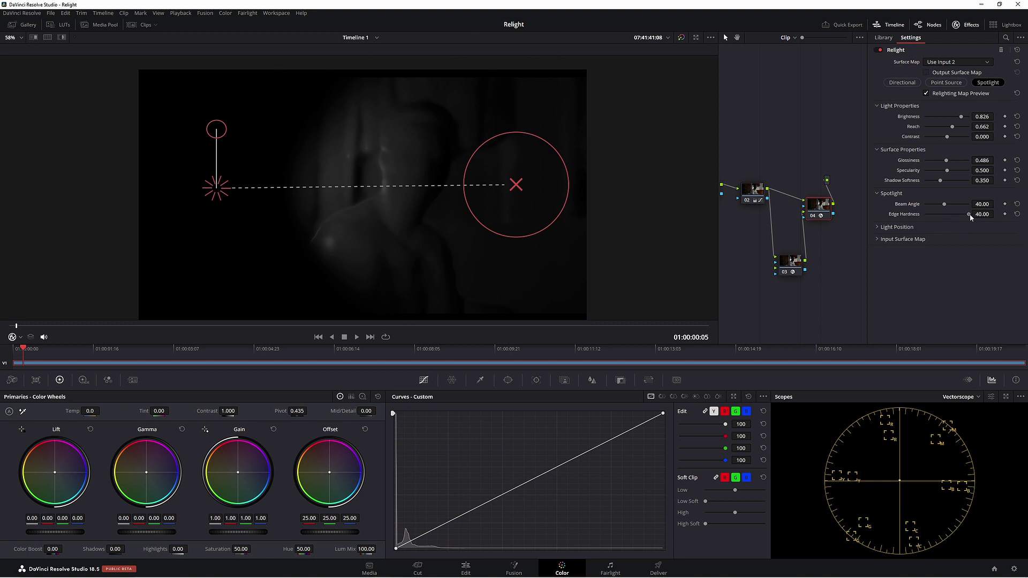
left_click_drag(955, 215, 905, 214)
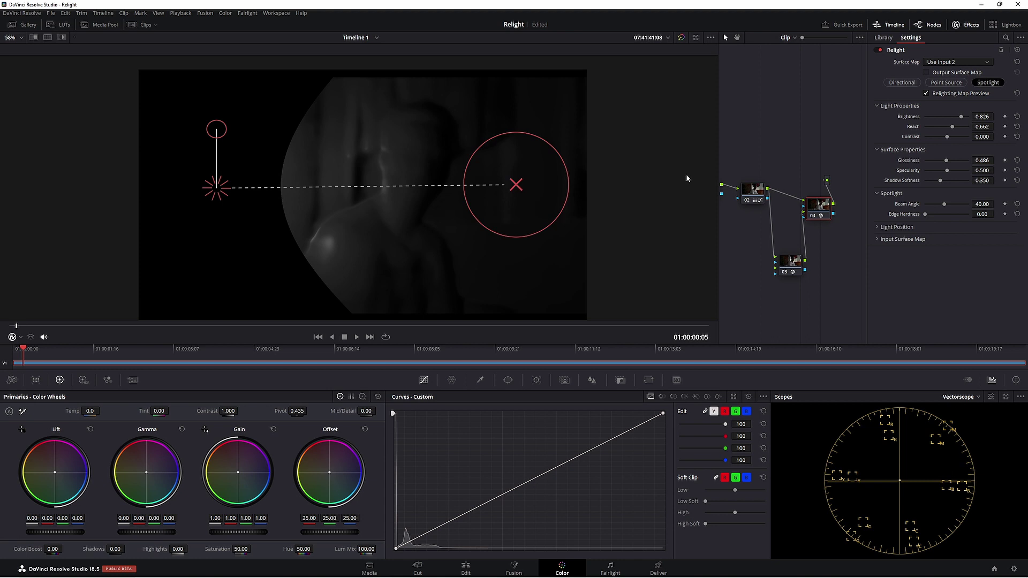
Turn off the relighting map preview and raise gain and gamma on the lit area
left_click(926, 93)
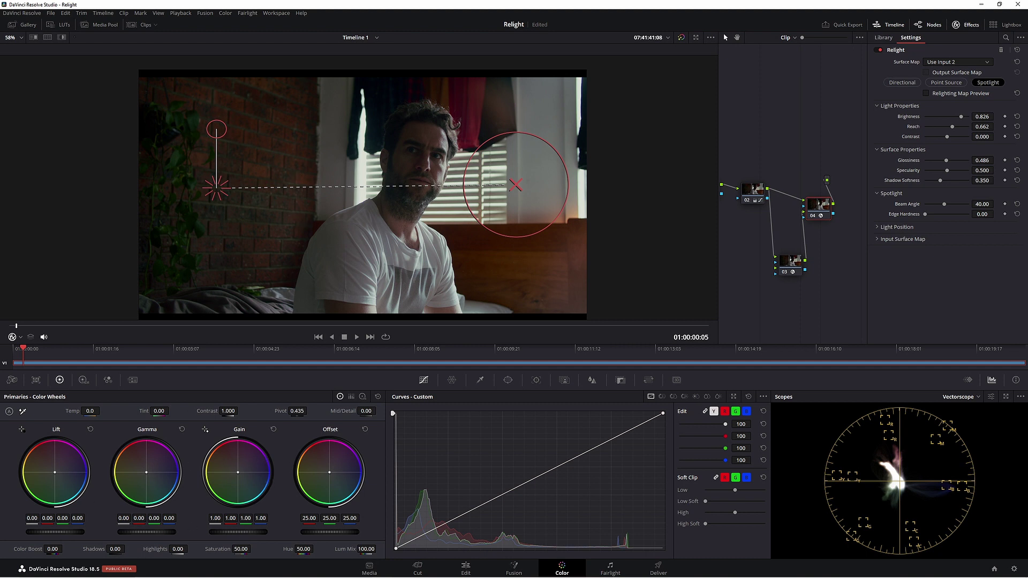
left_click_drag(238, 531, 264, 533)
left_click_drag(206, 532, 278, 532)
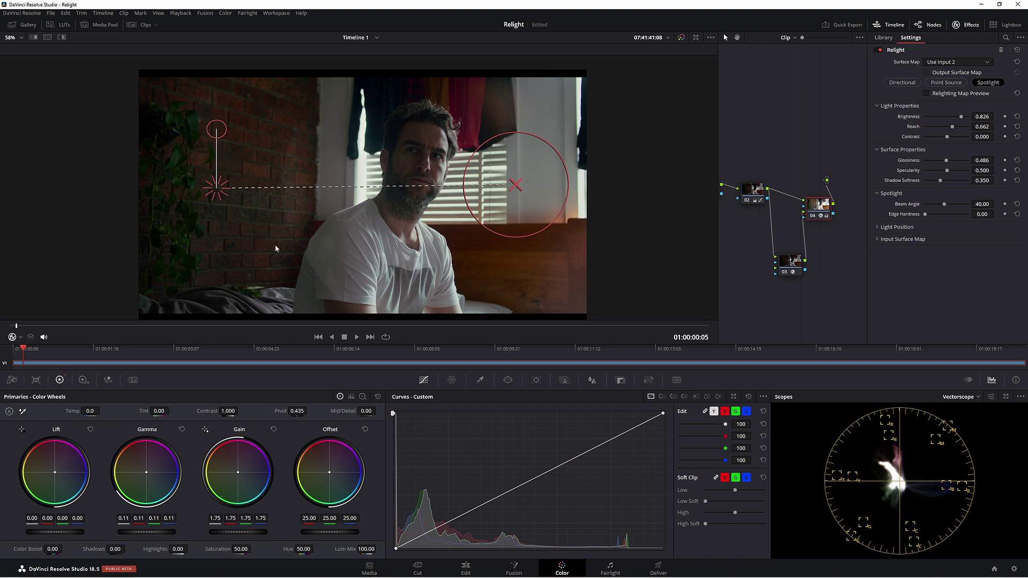
Restore Edge Hardness to 40.00 and set the light's Reach to 0.500
scroll(262, 234, "up", 5)
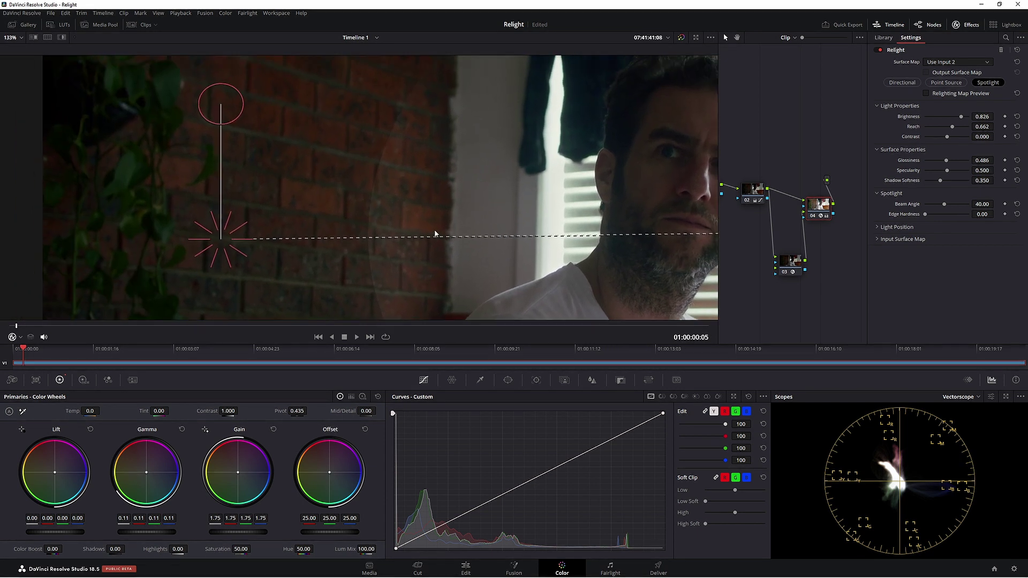
scroll(419, 233, "up", 3)
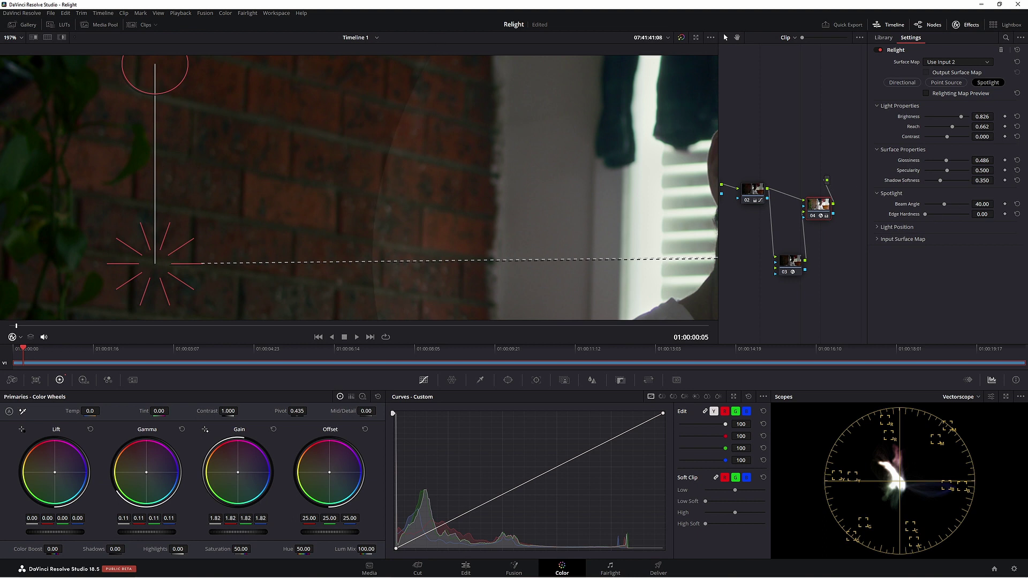
left_click_drag(924, 215, 968, 214)
scroll(563, 215, "down", 5)
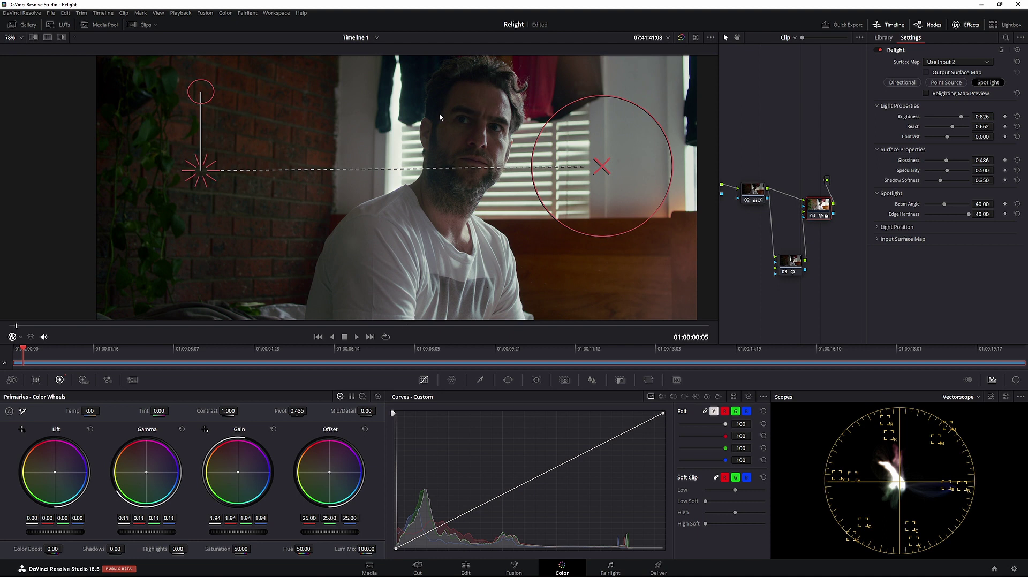
scroll(413, 176, "down", 1)
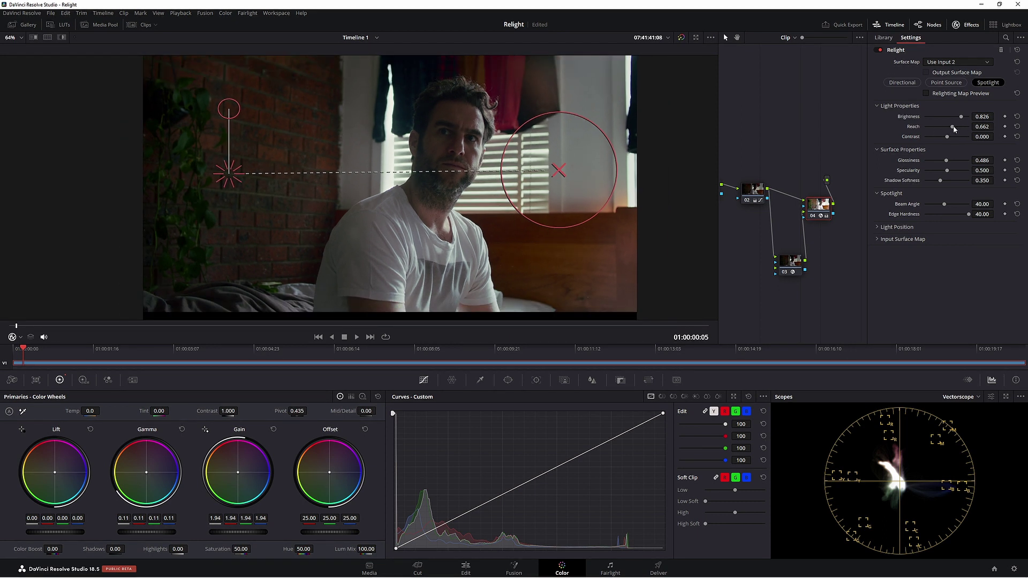
left_click_drag(953, 128, 958, 129)
scroll(422, 218, "up", 1)
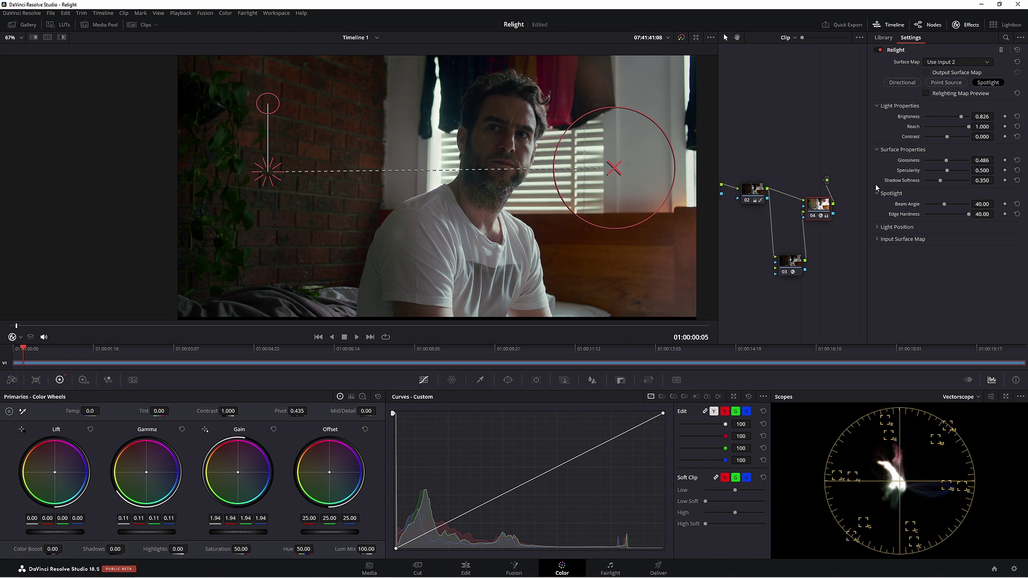
left_click_drag(968, 127, 916, 128)
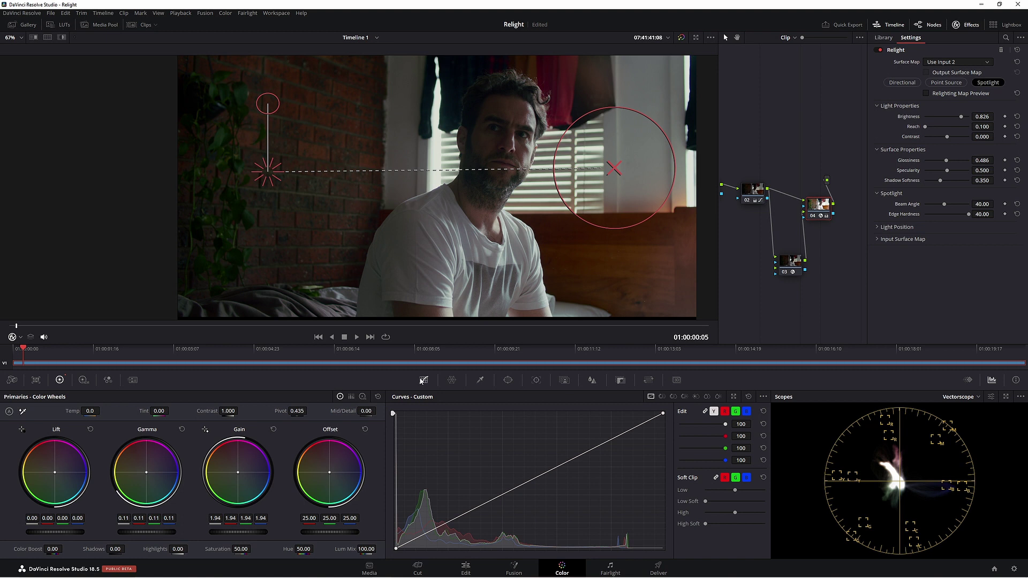
left_click_drag(916, 128, 971, 118)
Move the light source further left and up, and set Glossiness to 0.000
left_click_drag(329, 171, 390, 160)
scroll(406, 177, "up", 3)
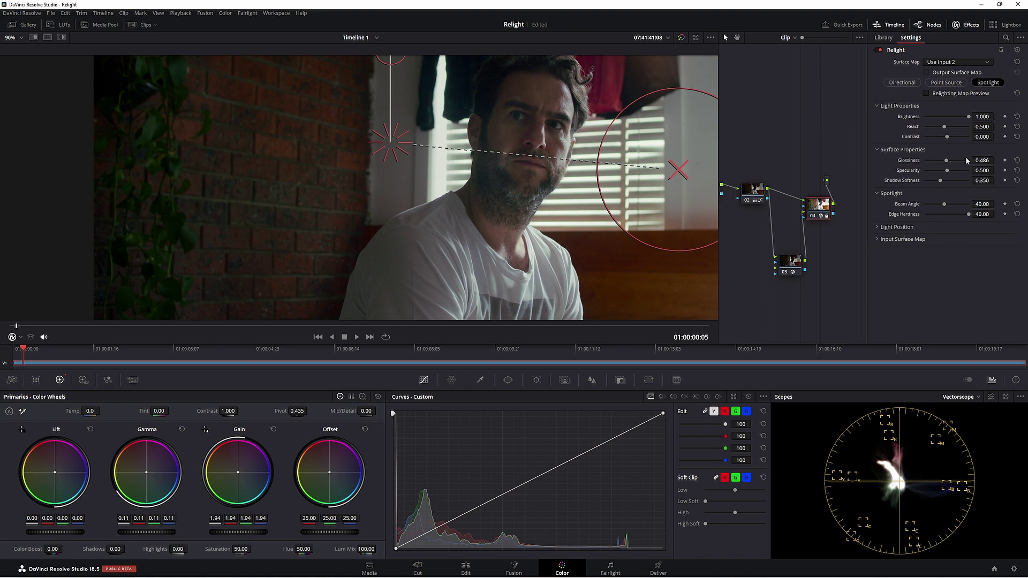
left_click_drag(947, 160, 970, 161)
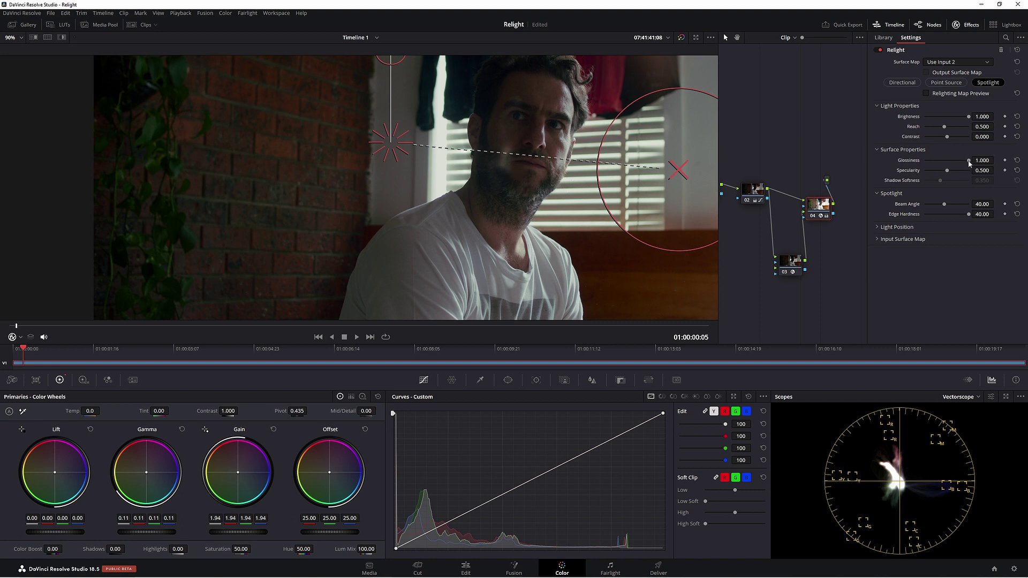
left_click_drag(968, 161, 924, 161)
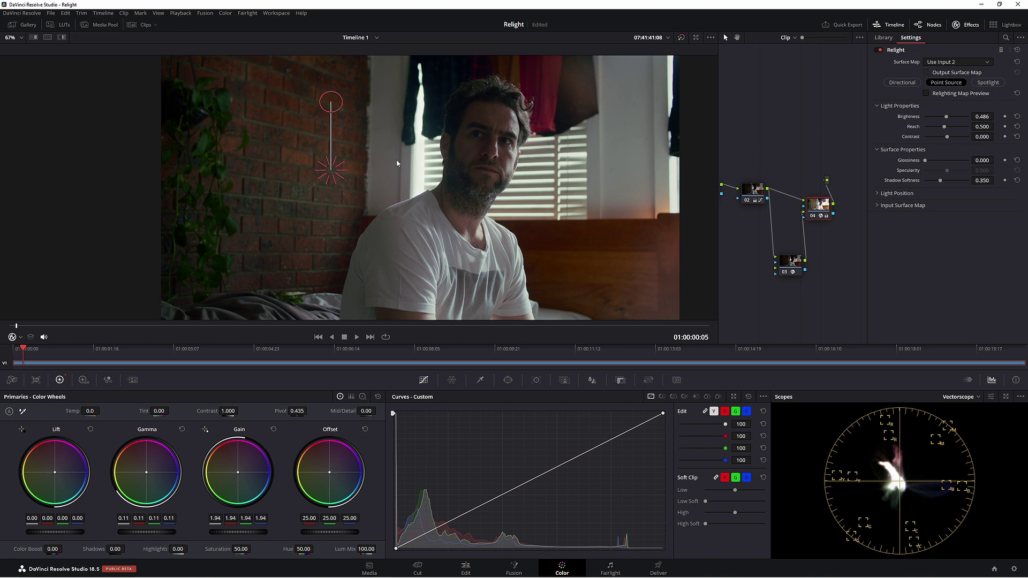
Try the point light at several heights, then park it just past the frame's right edge
left_click_drag(333, 172, 334, 212)
left_click_drag(332, 207, 260, 290)
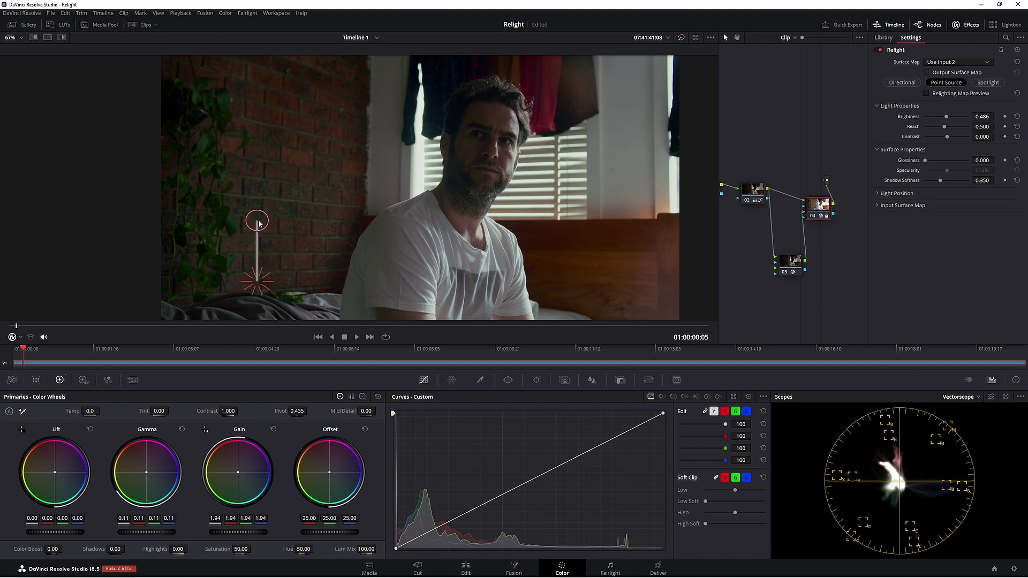
left_click_drag(259, 221, 267, 81)
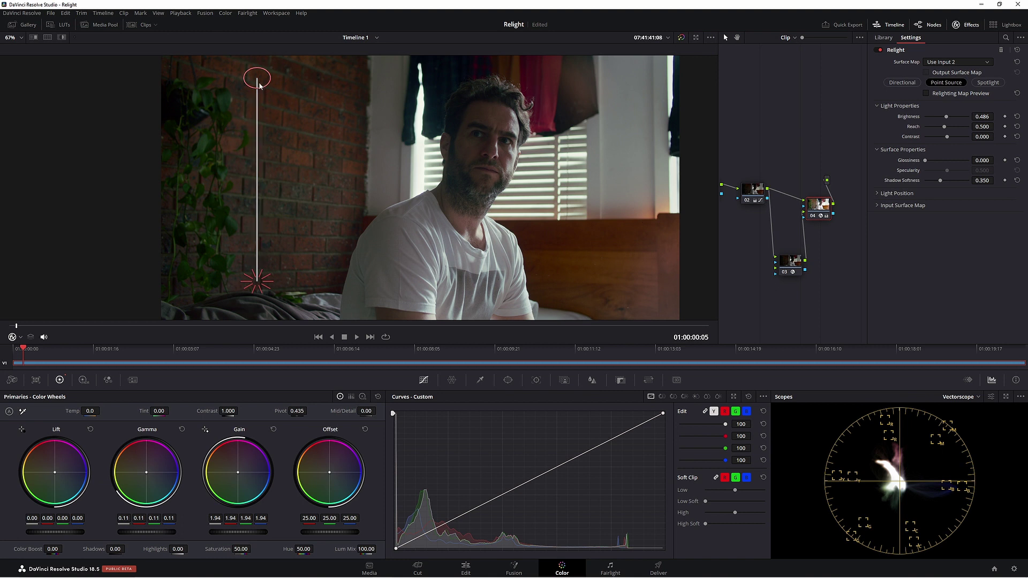
left_click_drag(259, 85, 252, 261)
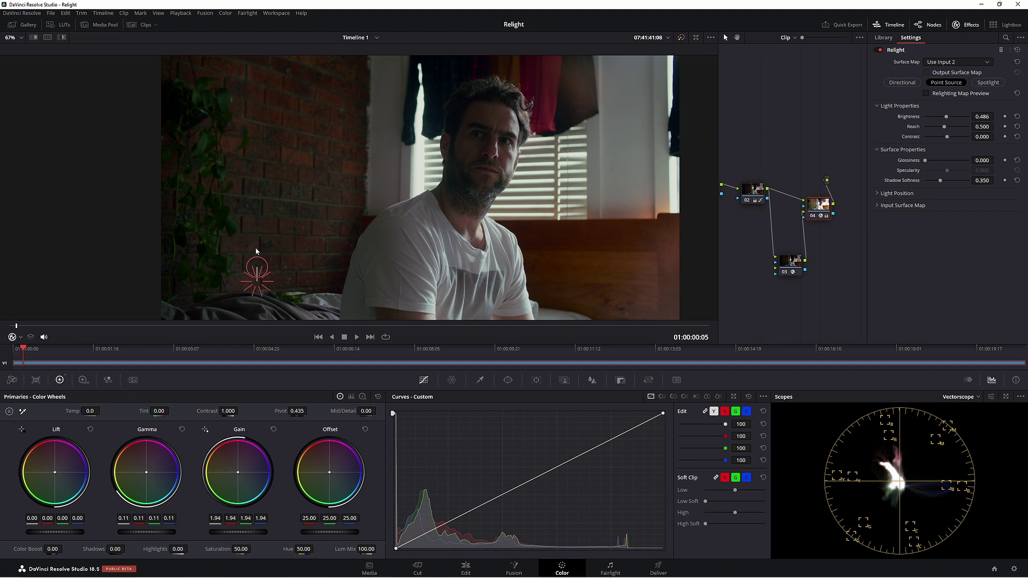
left_click_drag(257, 267, 607, 274)
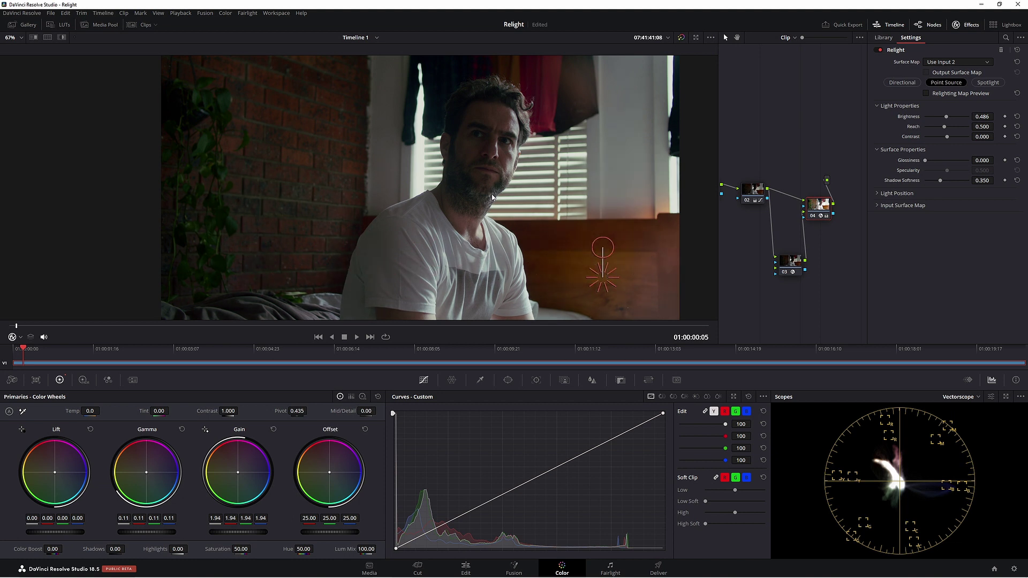
scroll(595, 232, "down", 2)
left_click_drag(332, 229, 640, 242)
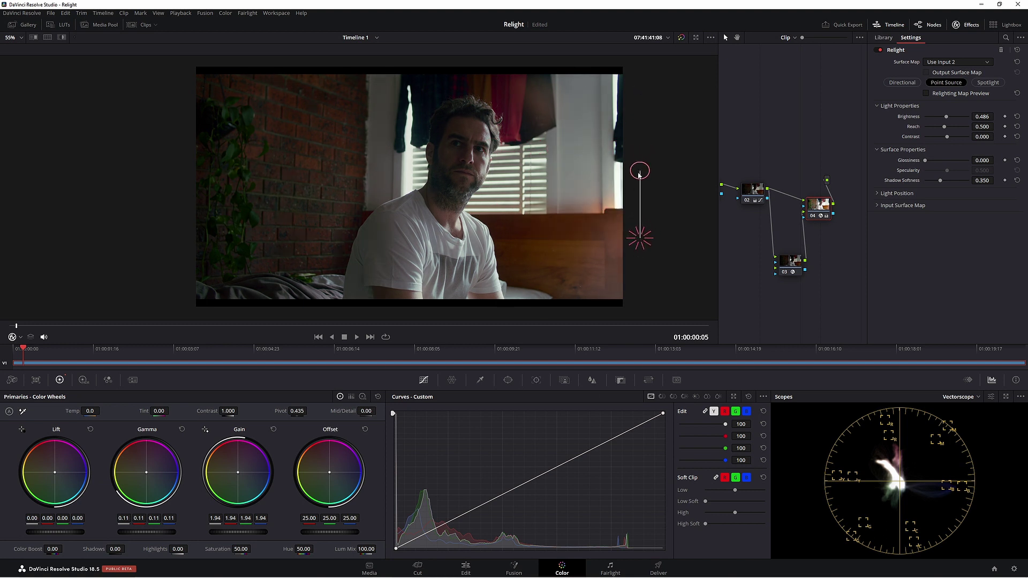
left_click_drag(639, 175, 646, 103)
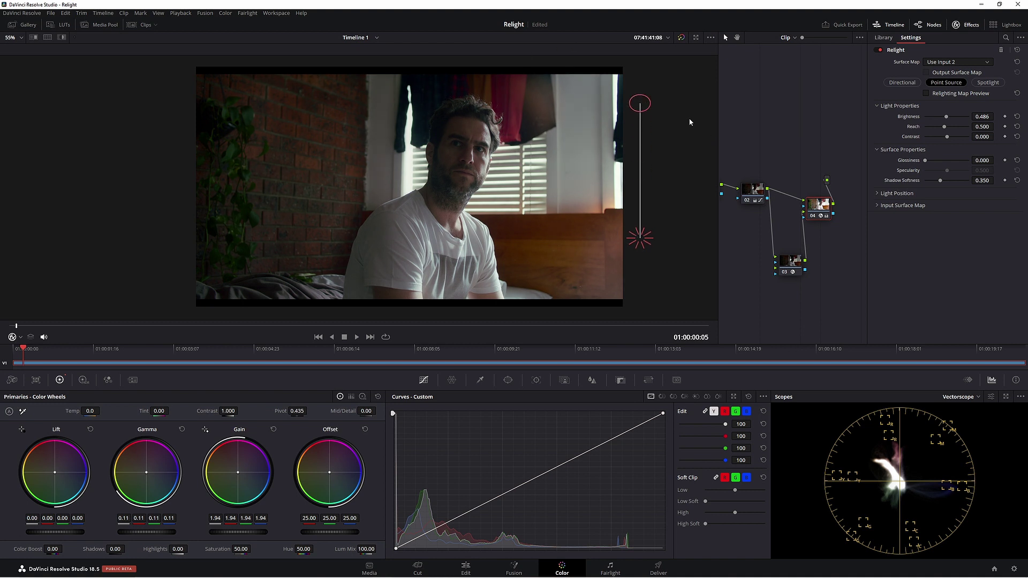
left_click_drag(640, 103, 643, 196)
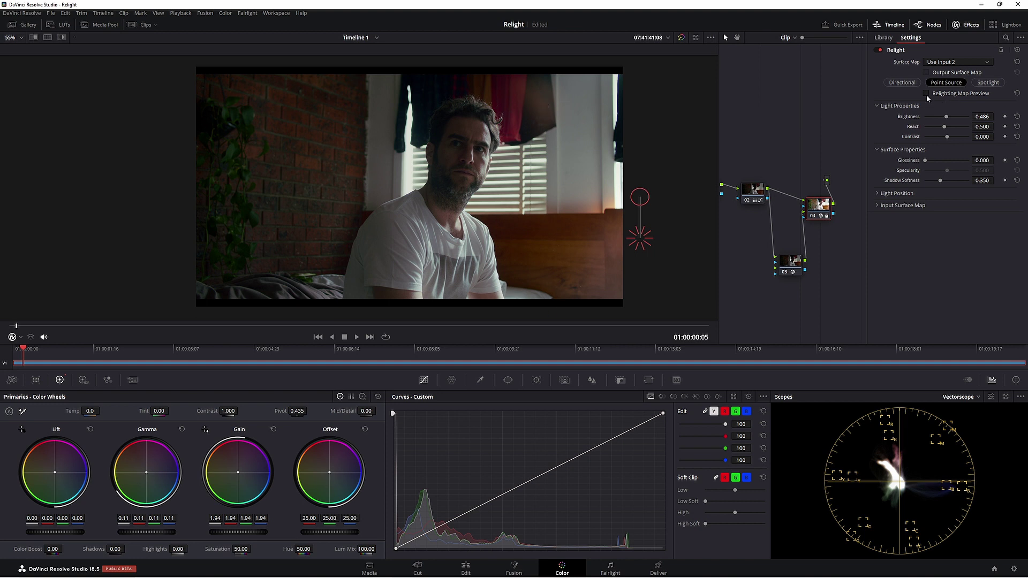
Move the point light onto the lower-left brick wall and lift it slightly above
mouse_move(528, 251)
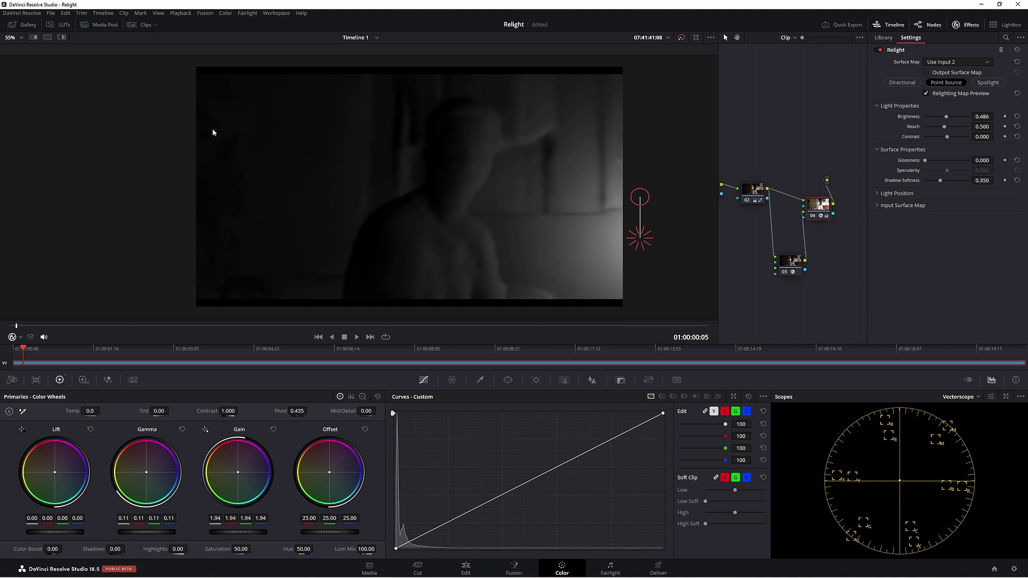
left_click_drag(639, 197, 638, 82)
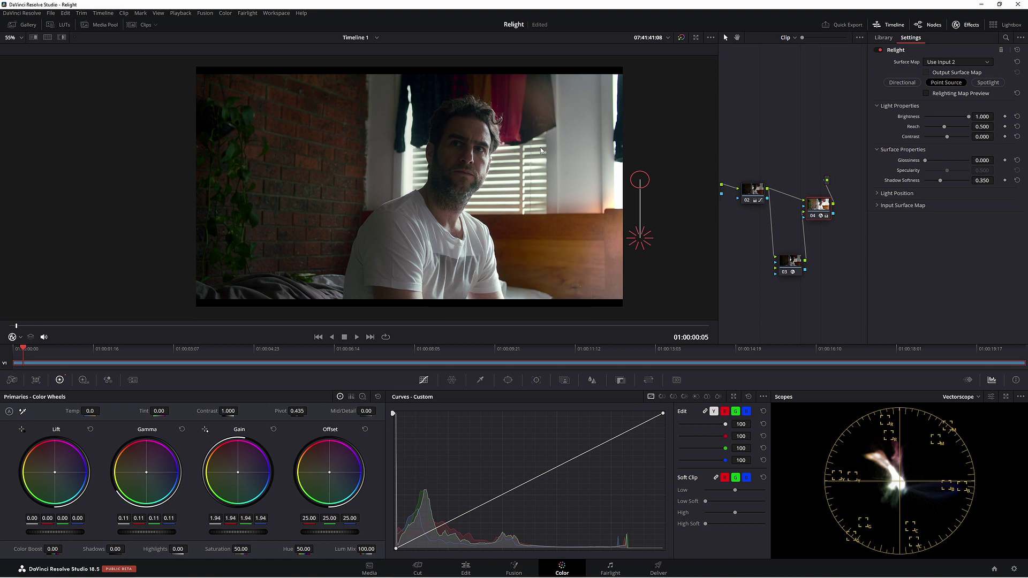
left_click_drag(639, 237, 280, 272)
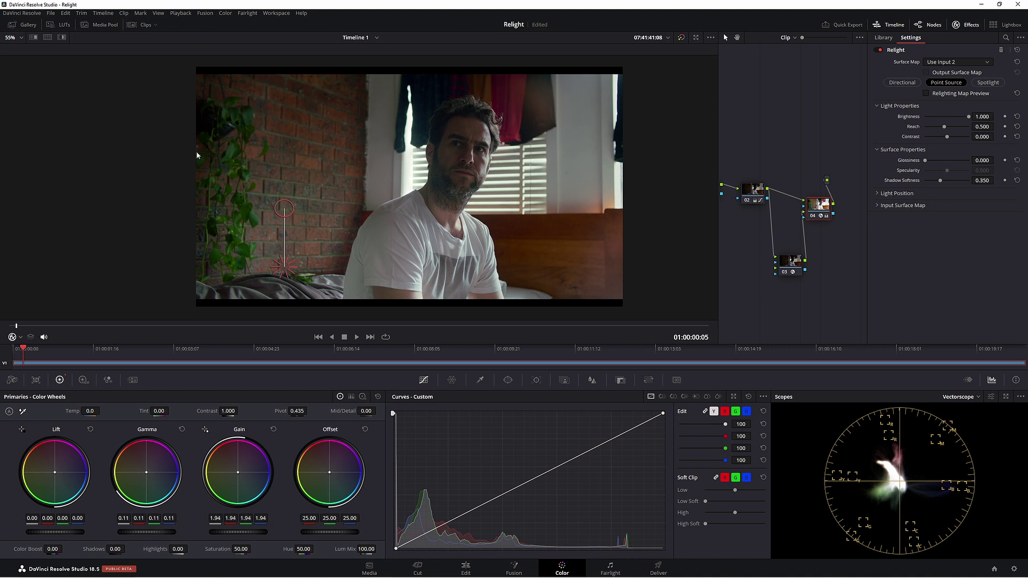
mouse_move(284, 208)
left_mouse_down()
mouse_move(283, 129)
mouse_move(284, 199)
left_mouse_up()
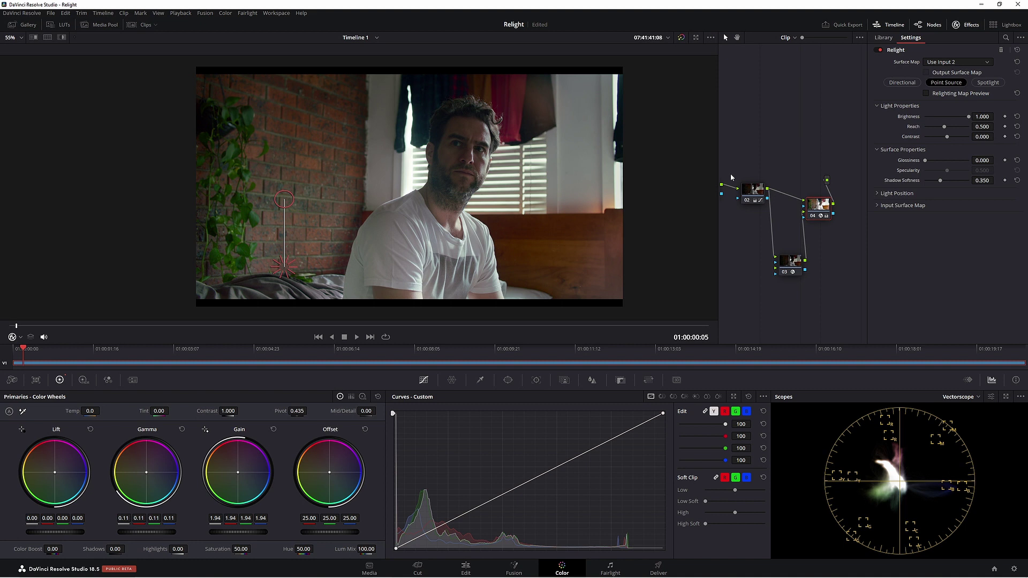
Switch the Relight to Directional mode and aim the light from the upper right
left_click(902, 82)
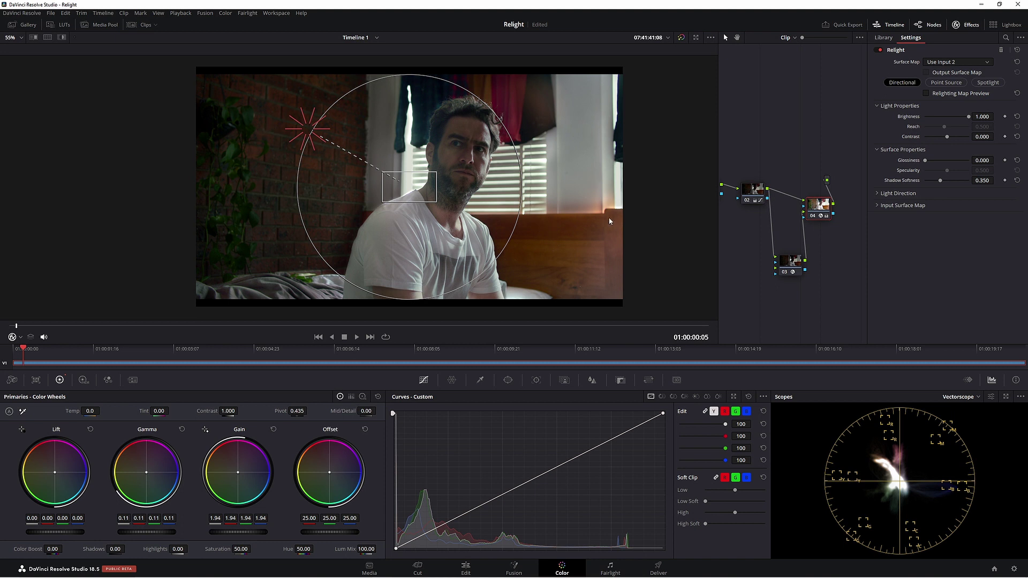
left_click_drag(313, 133, 597, 127)
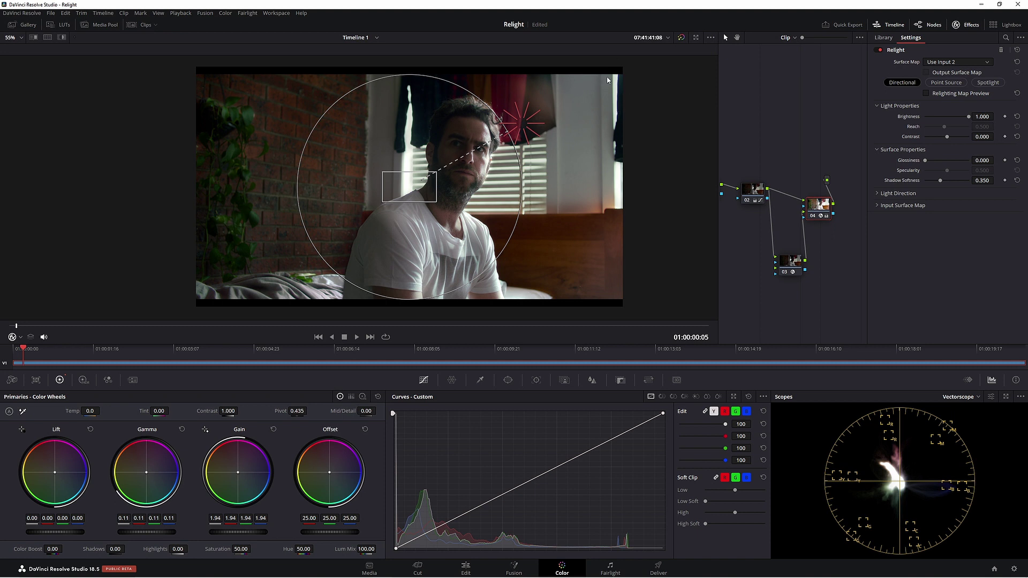
Show the relighting map, re-aim the light from the upper right, and raise Contrast to 1.000
left_click(926, 93)
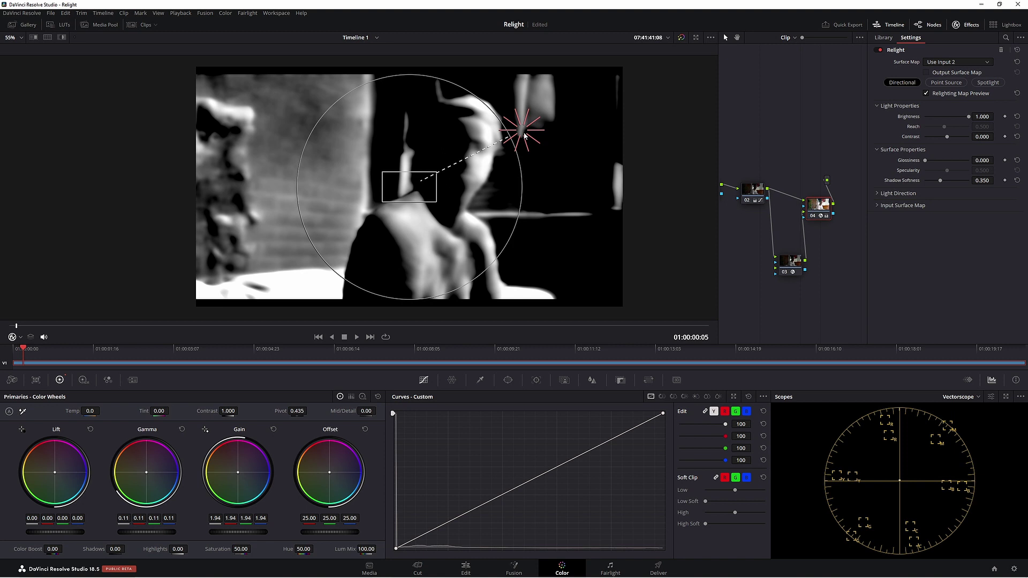
left_click_drag(524, 132, 269, 132)
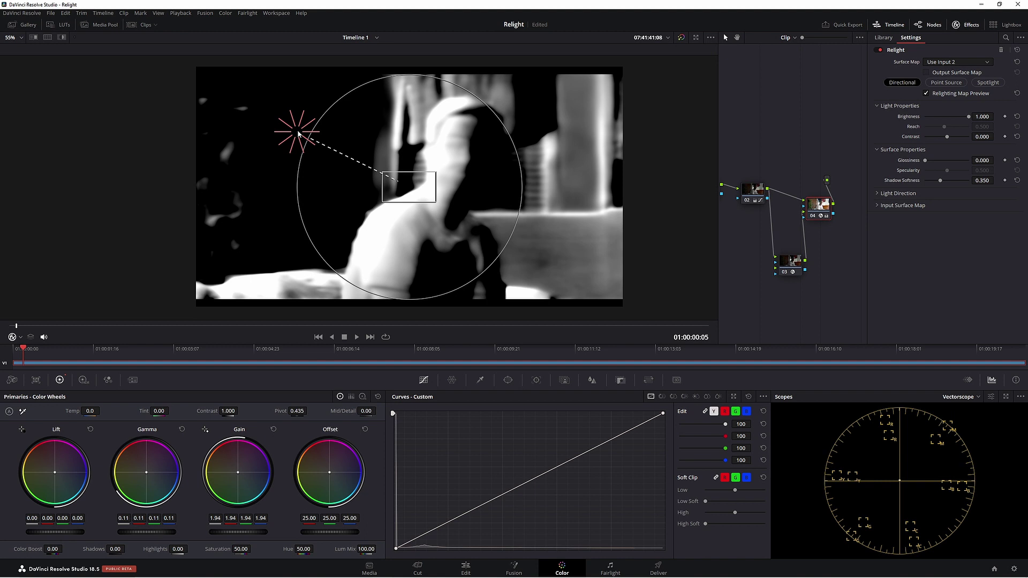
left_click_drag(299, 132, 605, 116)
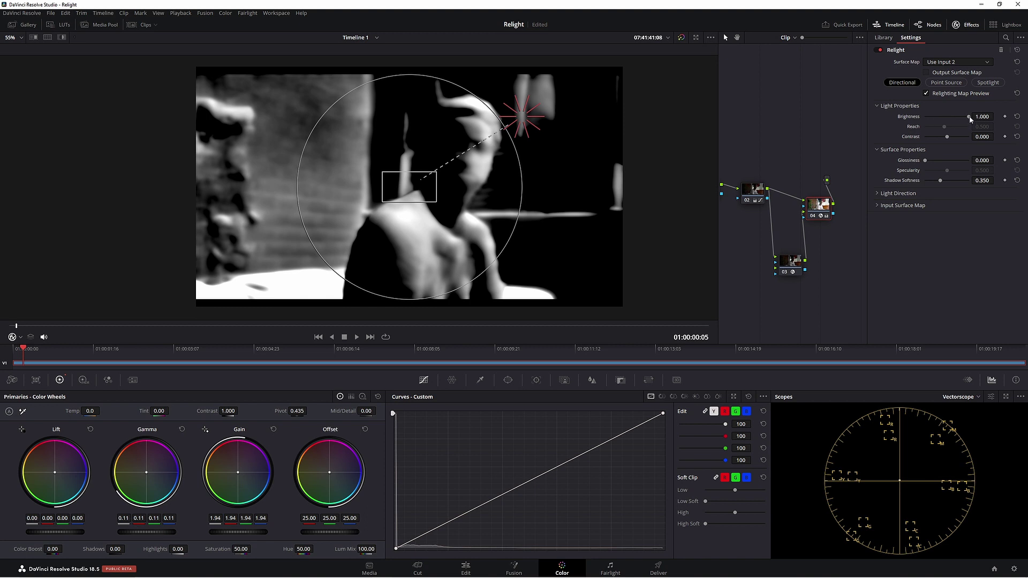
left_click_drag(968, 117, 941, 118)
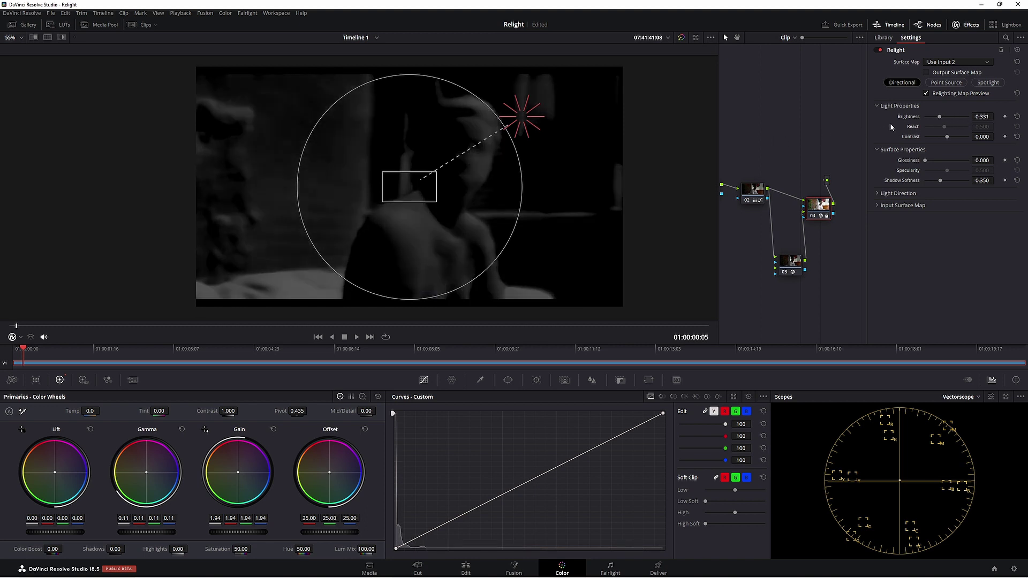
key("ctrl+z")
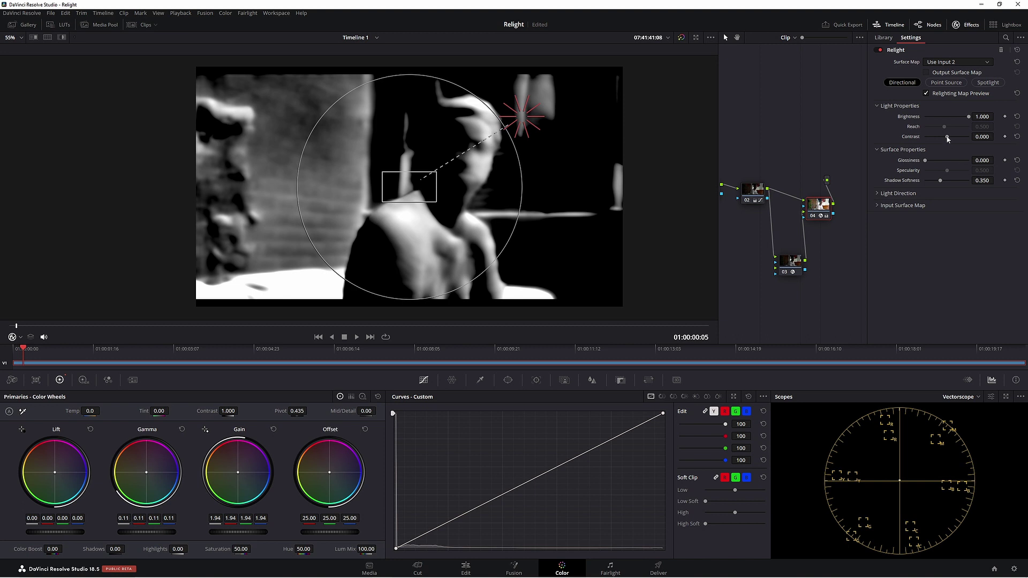
left_click_drag(946, 137, 975, 139)
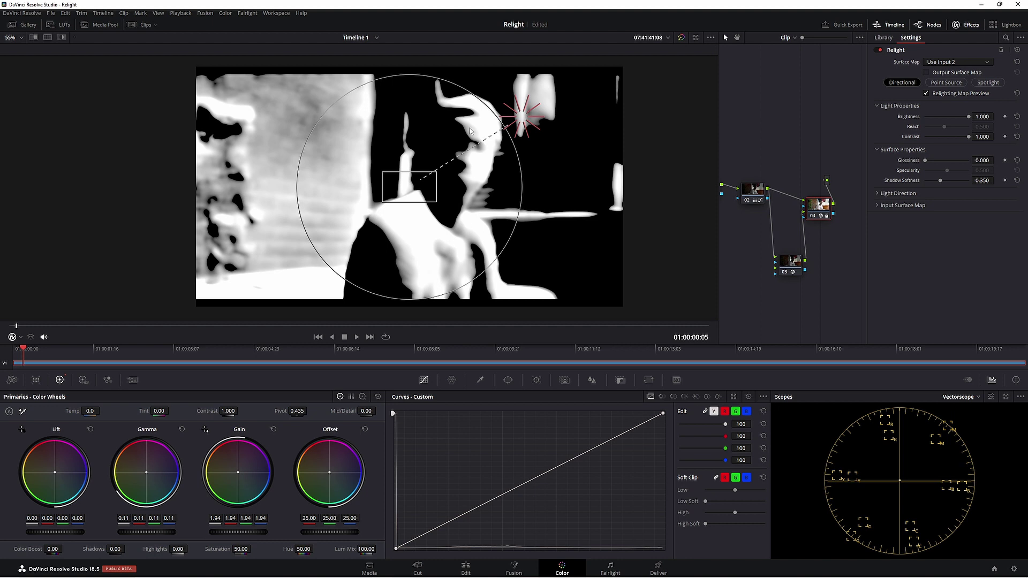
Hide the relighting map and adjust the directional light to contrast -1.000, shadow softness 0.350, glossiness 0.000
left_click(949, 95)
scroll(522, 191, "up", 3)
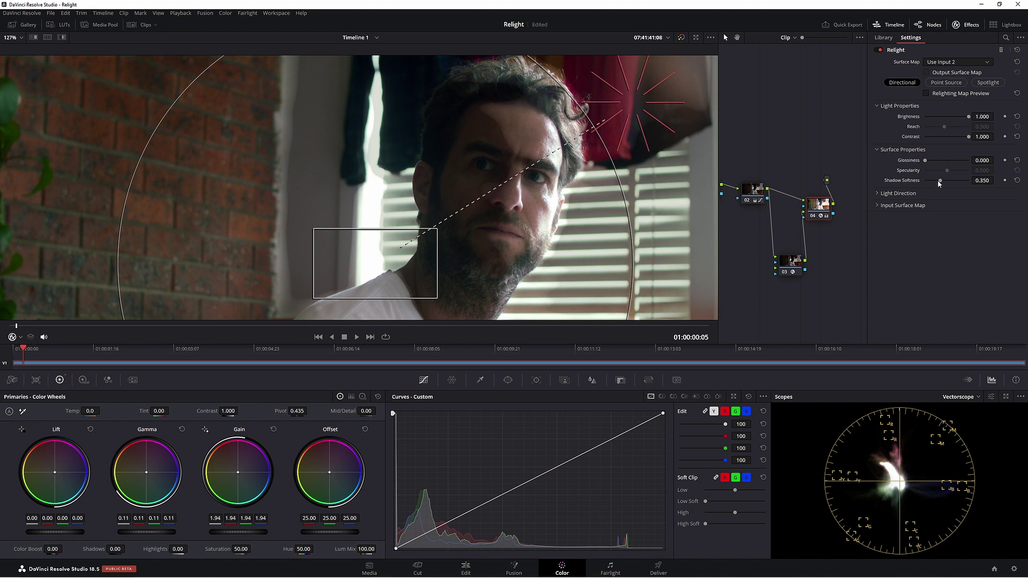
left_click_drag(942, 181, 1002, 181)
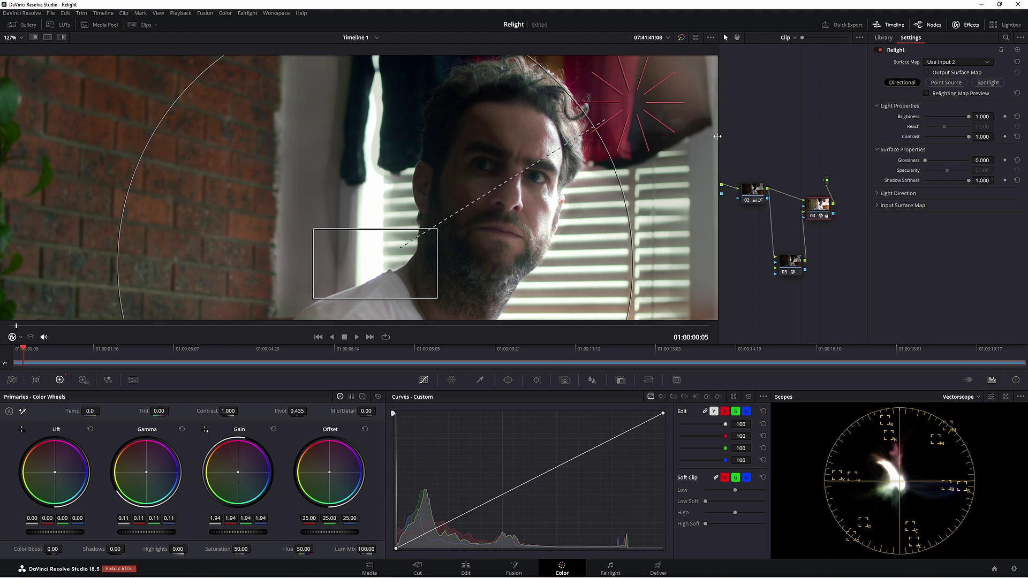
left_click_drag(965, 136, 942, 138)
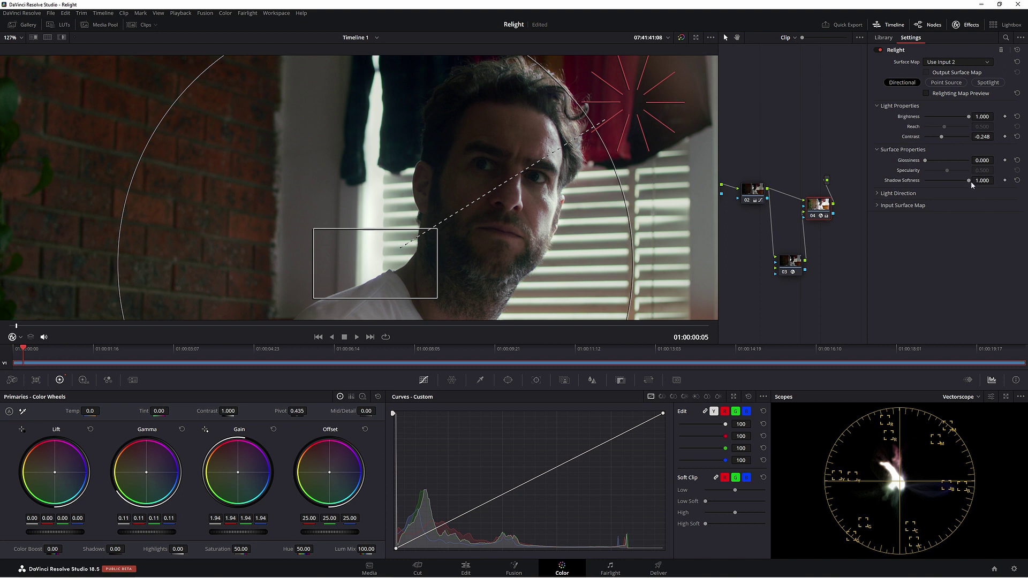
key("shift+z")
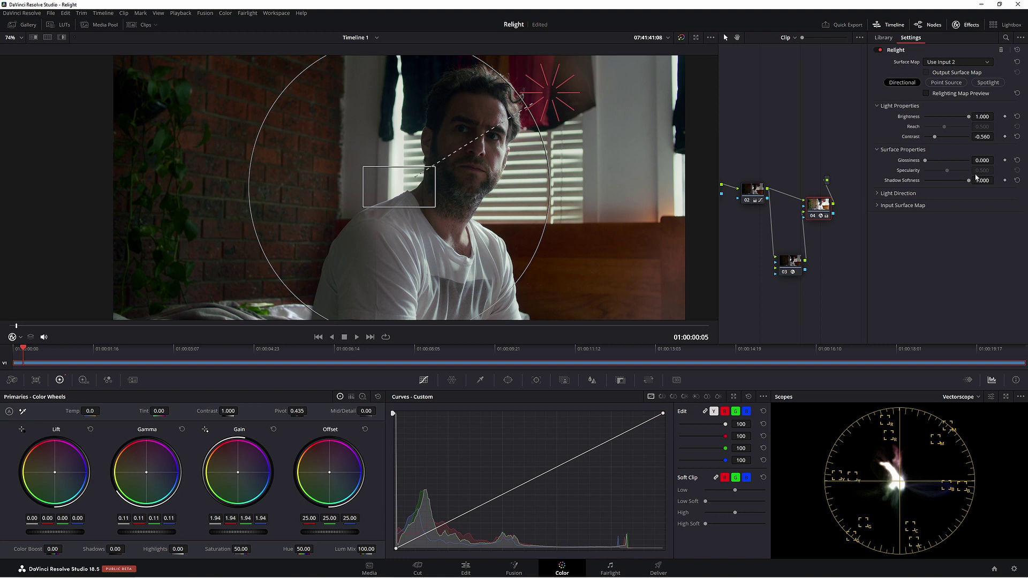
left_click_drag(924, 160, 959, 164)
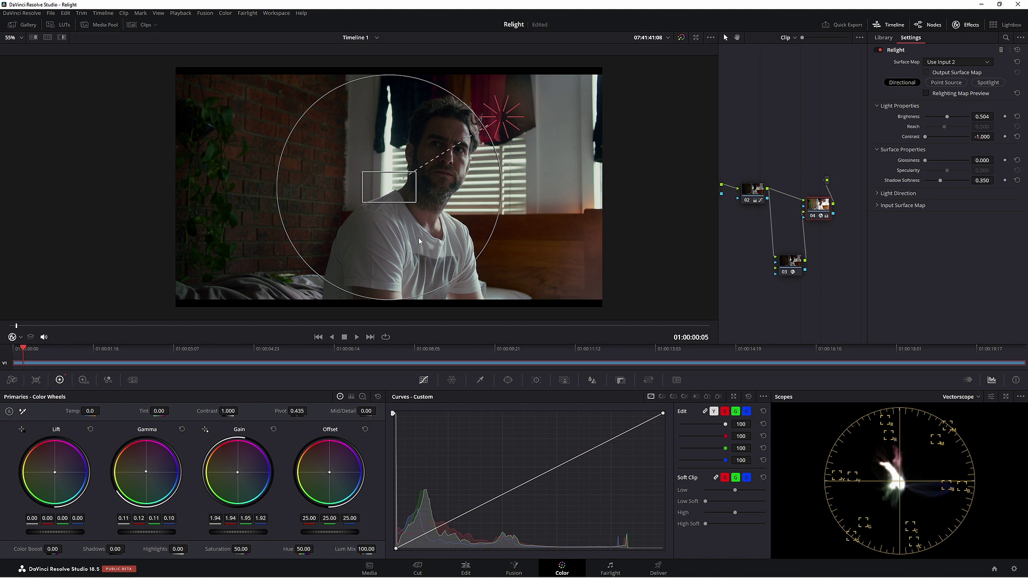
Show the relighting map preview and lower the light direction to face level on the right
left_click(938, 96)
mouse_move(502, 117)
left_mouse_down()
mouse_move(537, 147)
mouse_move(526, 169)
mouse_move(474, 163)
left_mouse_up()
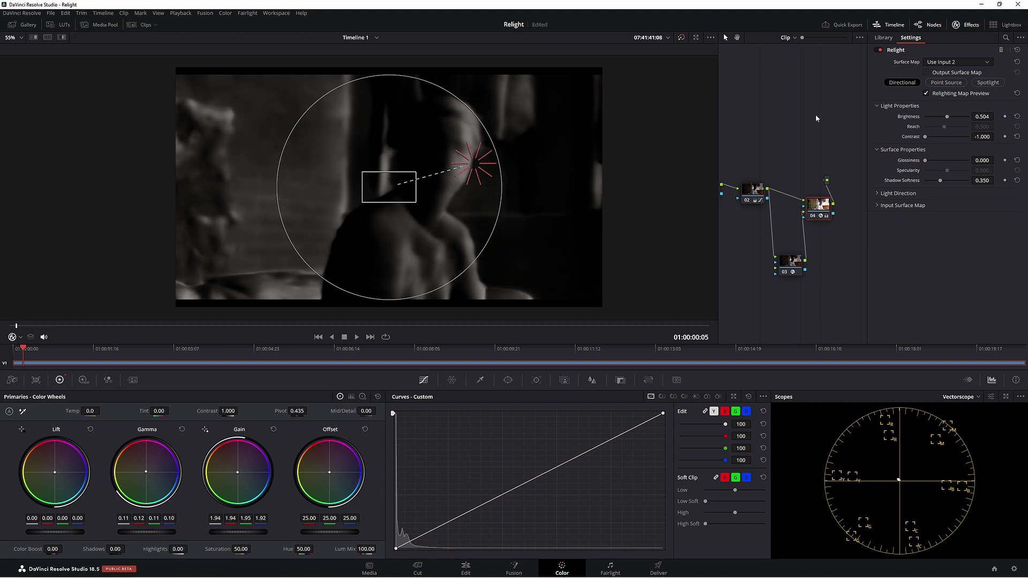
Hide the map, warm the gain toward orange (2.17/1.91/1.61), and raise Relight Brightness to 0.642
left_click(938, 94)
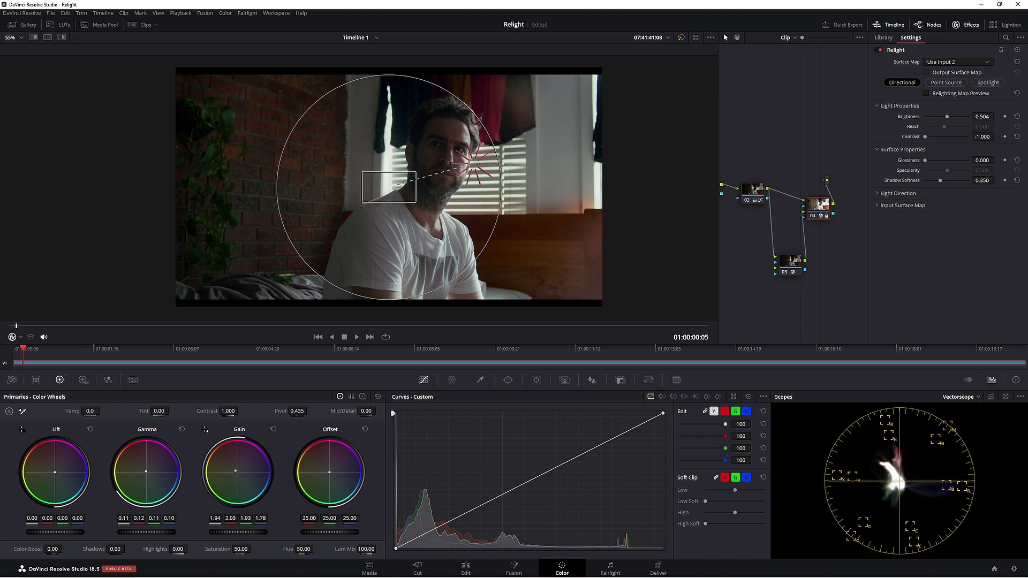
left_click_drag(235, 470, 234, 470)
left_click_drag(948, 117, 957, 117)
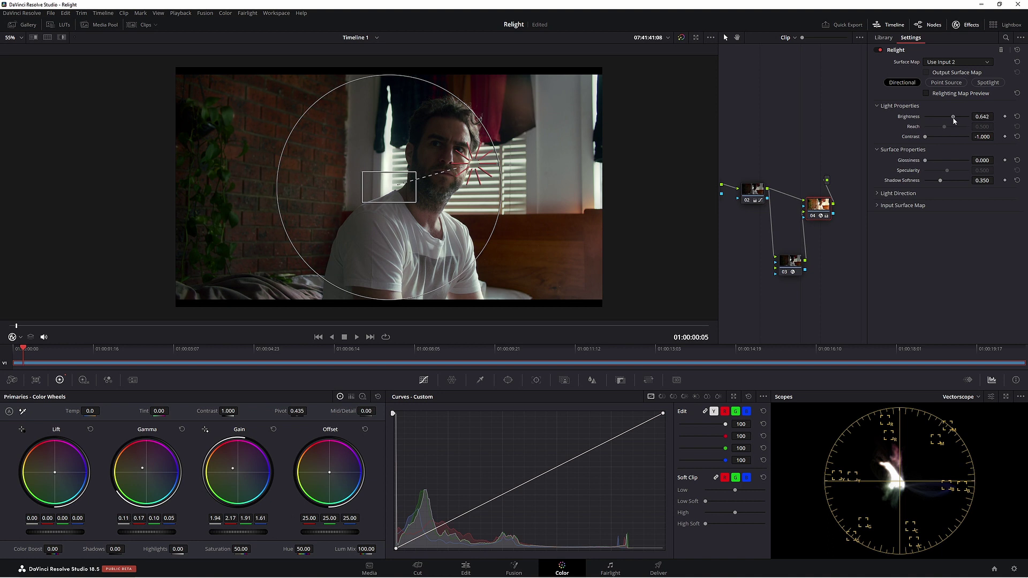